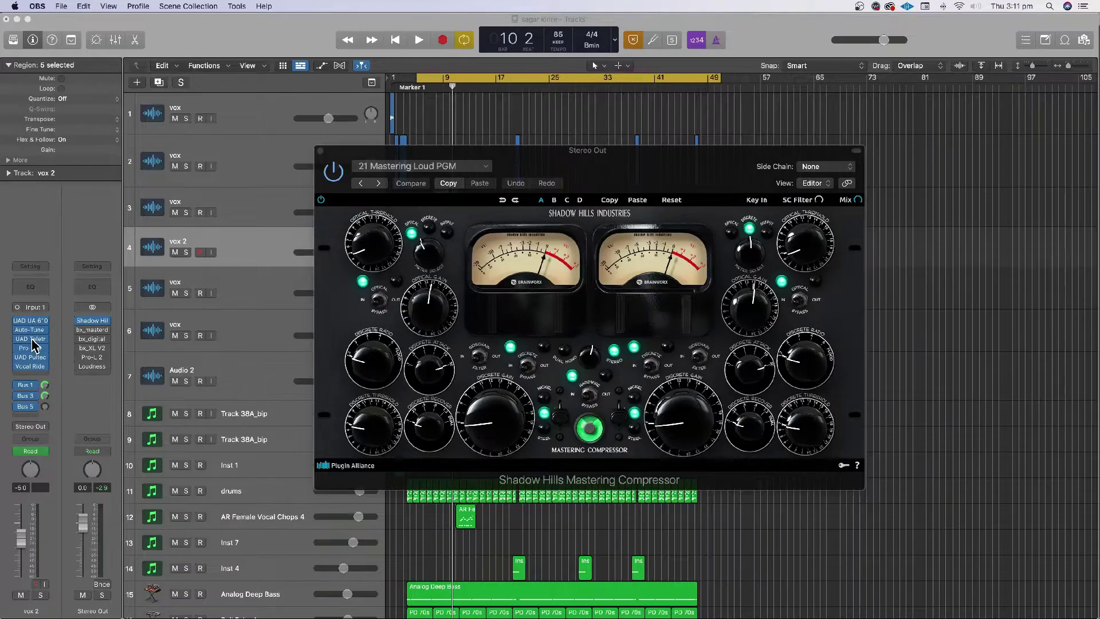
# Open the UAD Teletronix LA-2A on the vox 2 channel and place its window beside the Shadow Hills compressor.
pyautogui.moveTo(771, 195); pyautogui.dragTo(650, 169)
pyautogui.moveTo(884, 262); pyautogui.dragTo(845, 228)
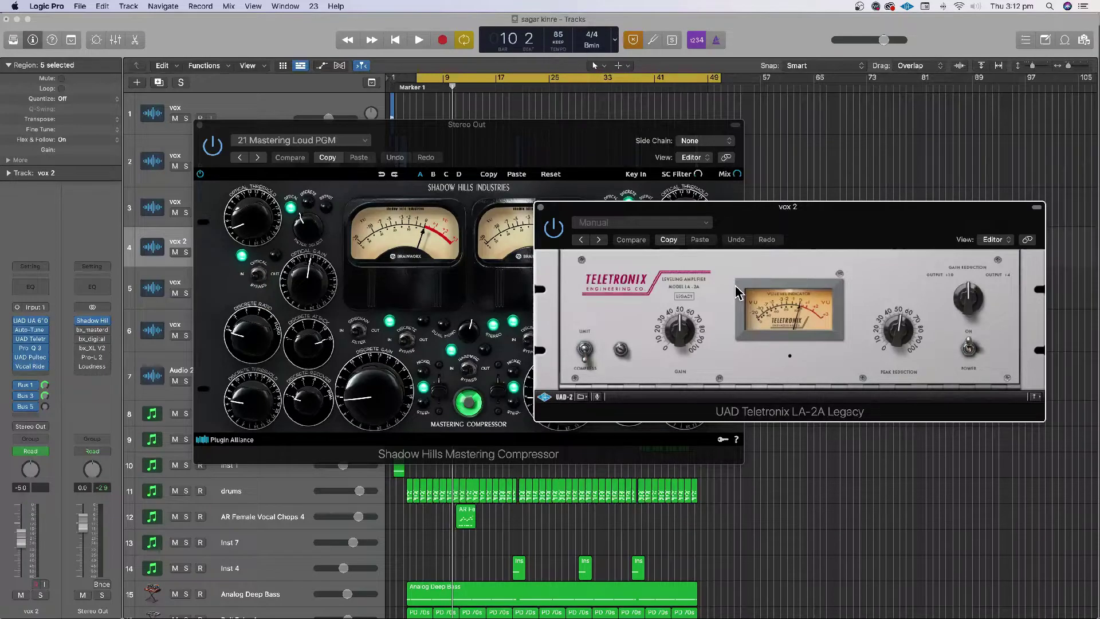
pyautogui.moveTo(750, 219); pyautogui.dragTo(758, 228)
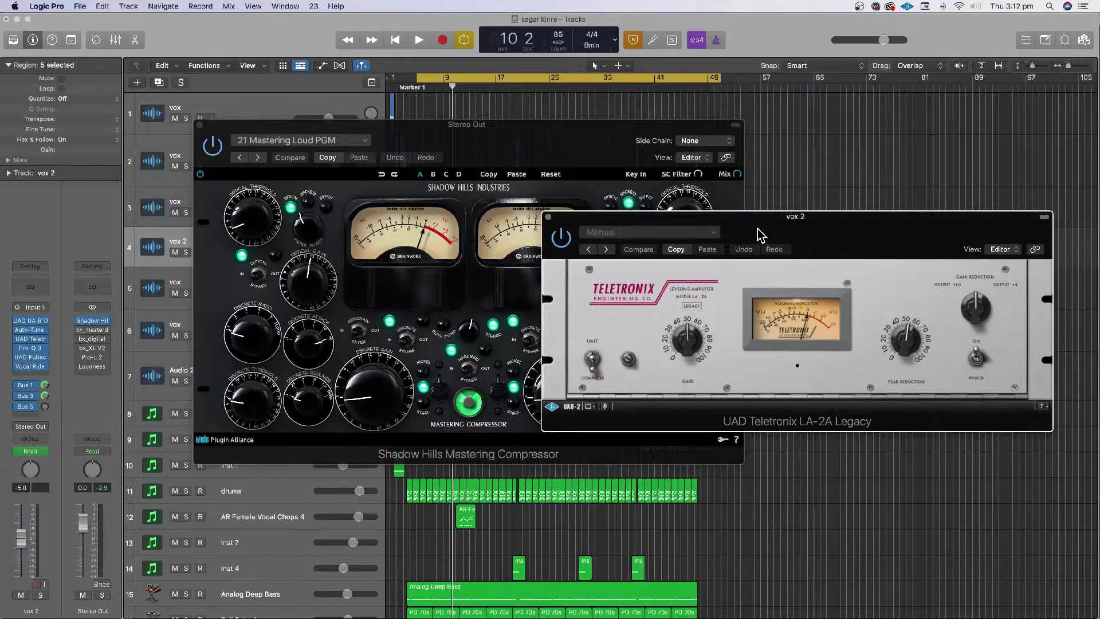
pyautogui.moveTo(758, 228); pyautogui.dragTo(759, 220)
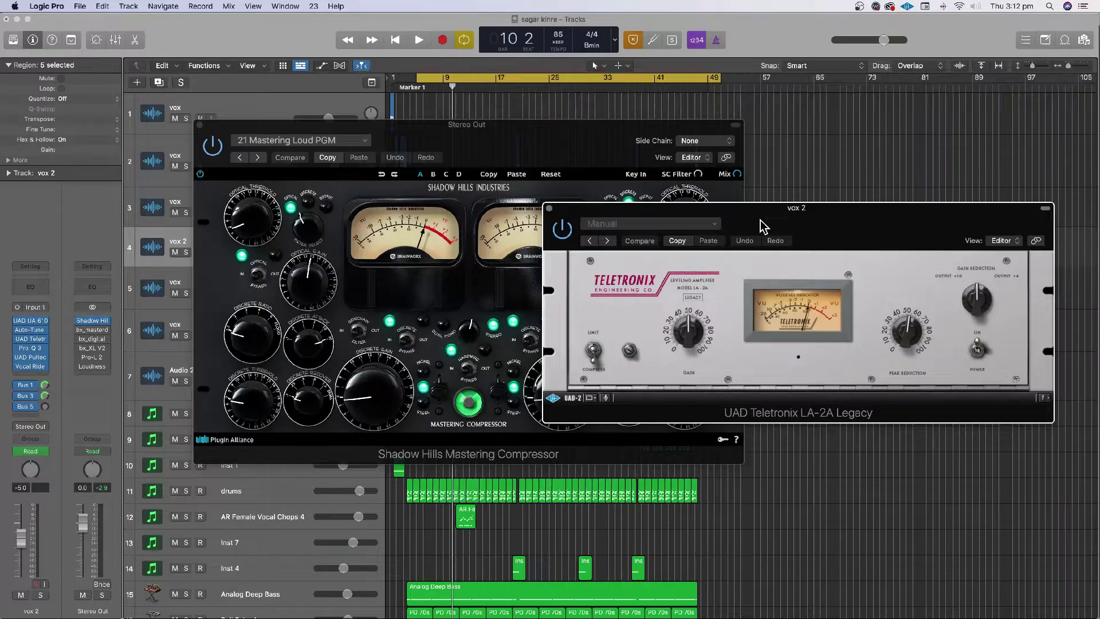
pyautogui.moveTo(761, 220); pyautogui.dragTo(765, 214)
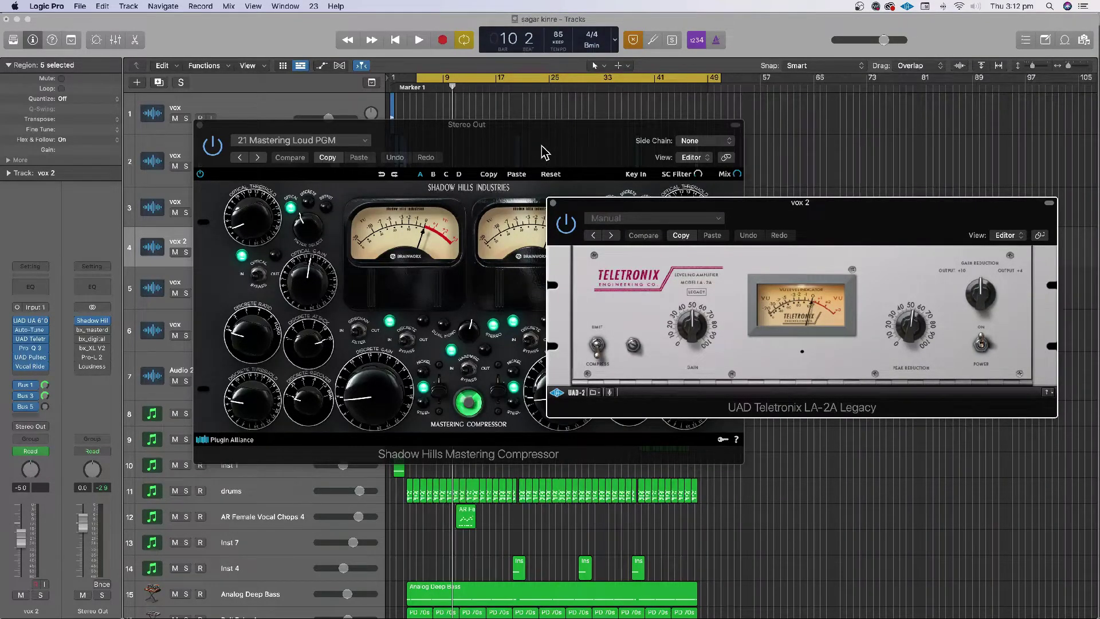
# Move the Shadow Hills window off the track list and view the lower tracks 8 to 25.
pyautogui.moveTo(544, 152); pyautogui.dragTo(885, 291)
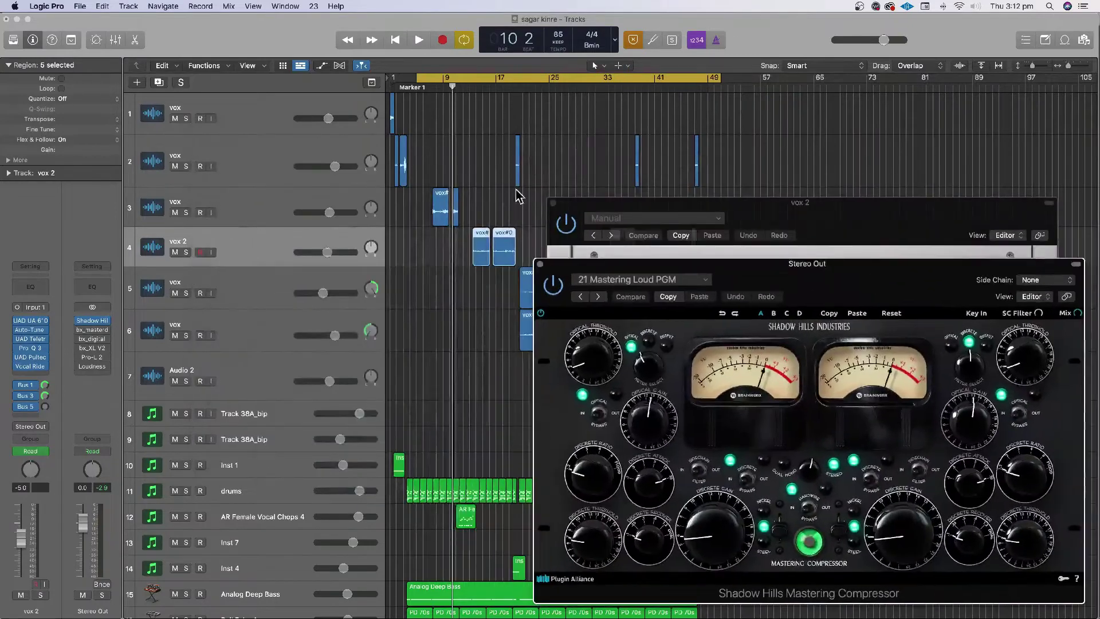
pyautogui.scroll(-1, 269, 238)
pyautogui.scroll(-10, 267, 232)
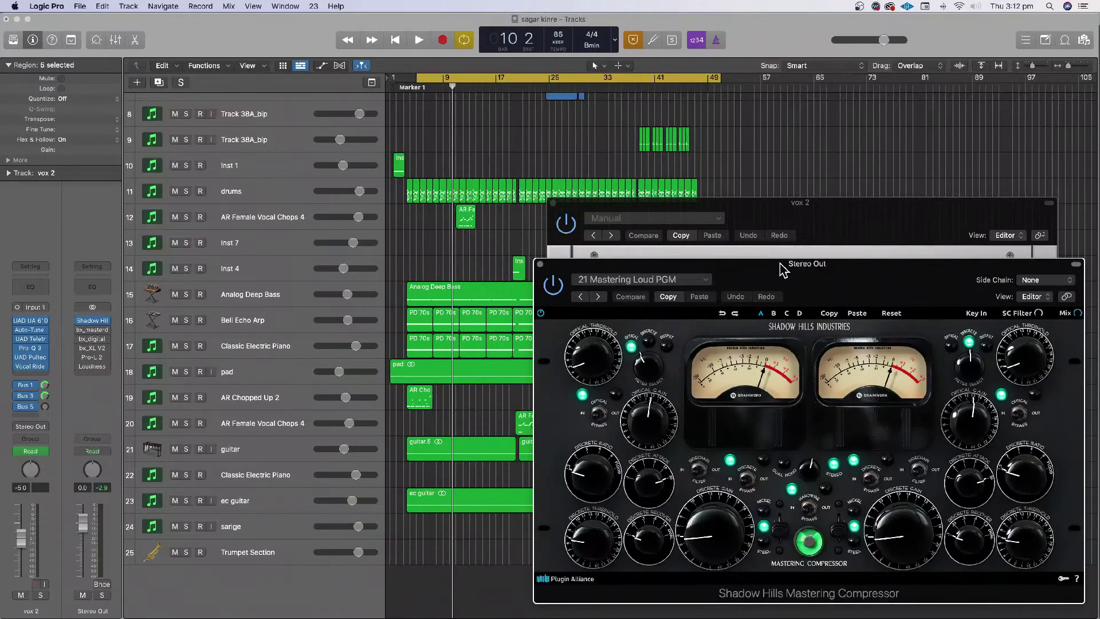
# Rearrange the two compressor windows so the Shadow Hills sits in front, overlapping the LA-2A.
pyautogui.moveTo(826, 284); pyautogui.dragTo(654, 270)
pyautogui.click(801, 219)
pyautogui.moveTo(801, 219); pyautogui.dragTo(737, 170)
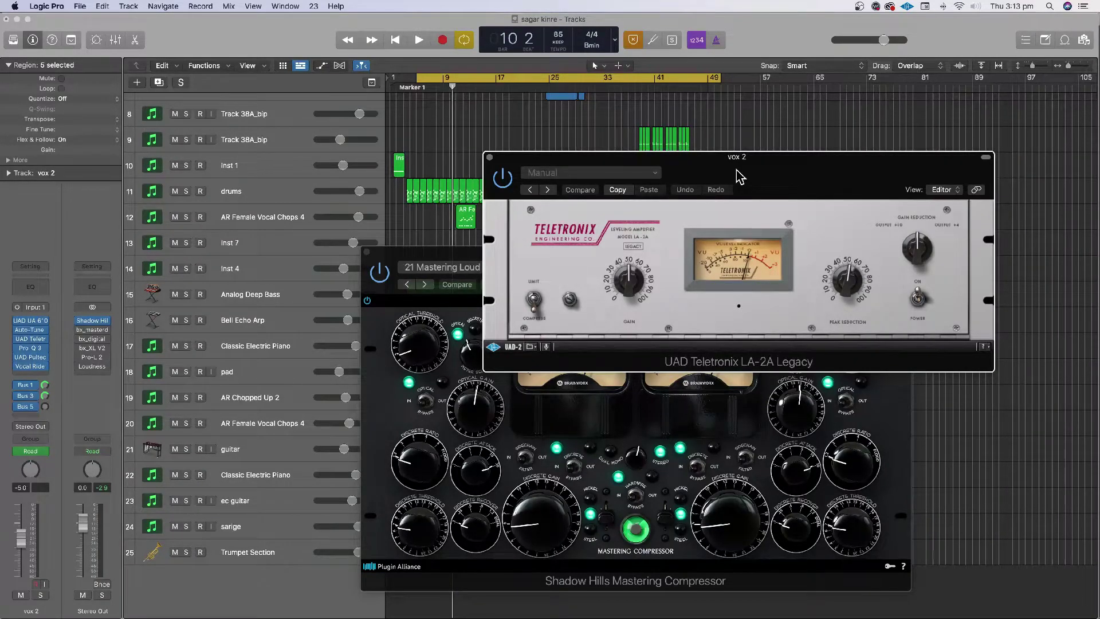
pyautogui.moveTo(740, 177); pyautogui.dragTo(819, 186)
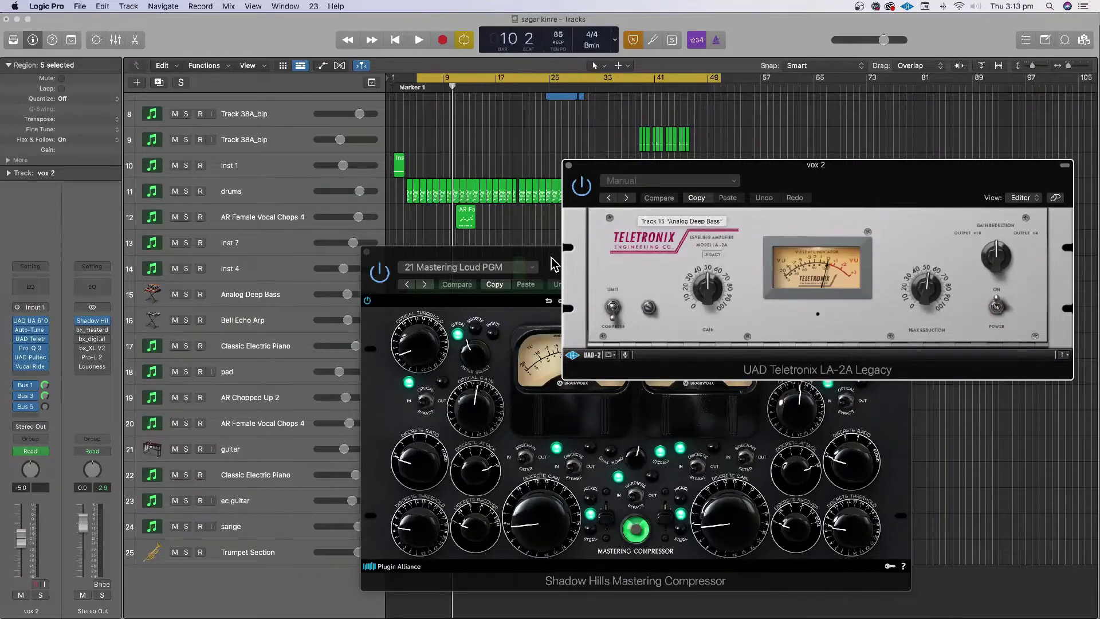
pyautogui.moveTo(553, 265); pyautogui.dragTo(491, 141)
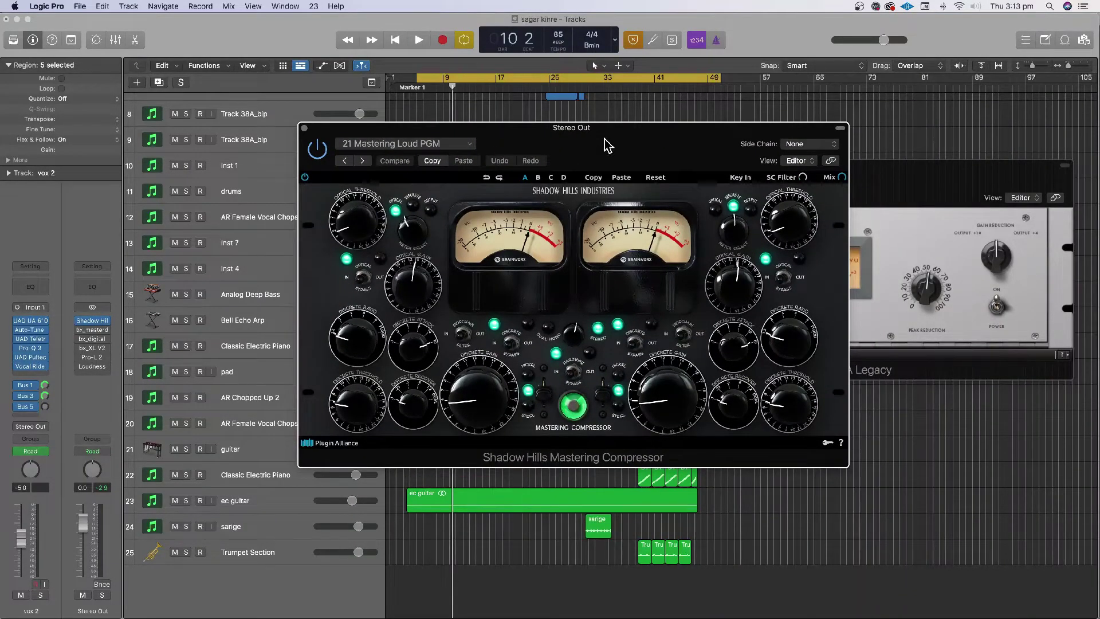
pyautogui.moveTo(586, 146); pyautogui.dragTo(579, 146)
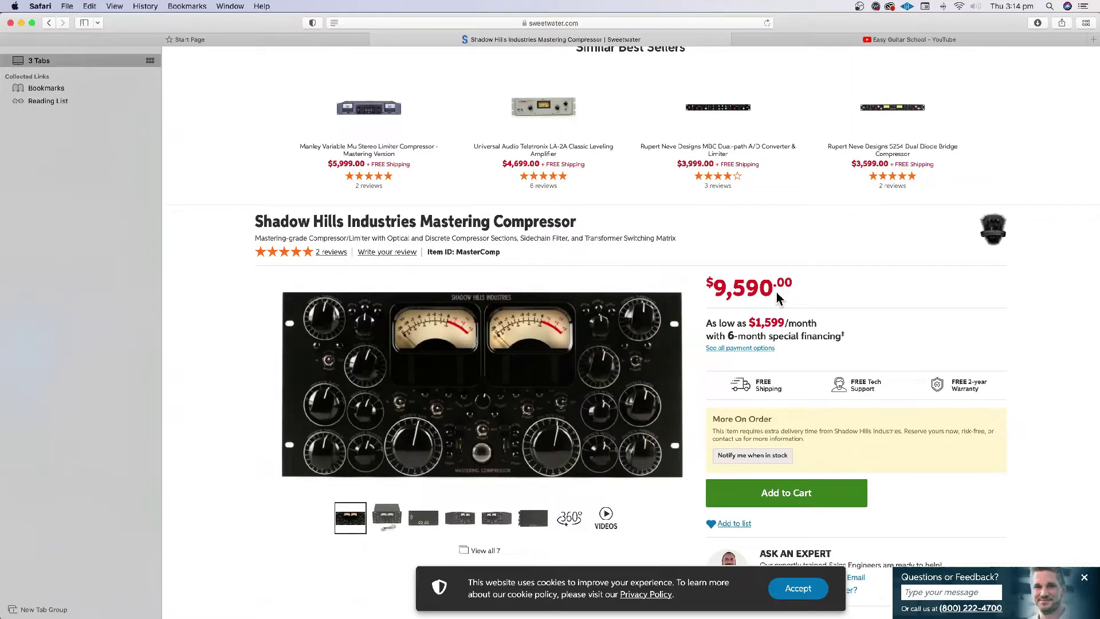
# Open the Universal Audio Teletronix LA-2A Classic Leveling Amplifier product page in a new tab and view it.
pyautogui.moveTo(579, 338)
pyautogui.rightClick(533, 102)
pyautogui.click(565, 108)
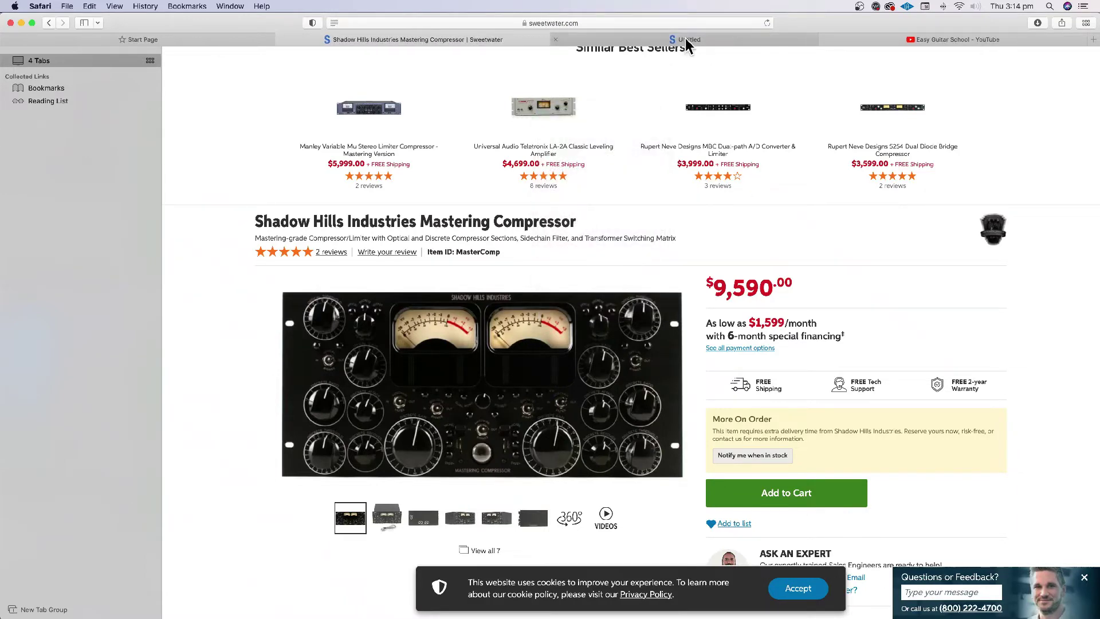
pyautogui.click(690, 39)
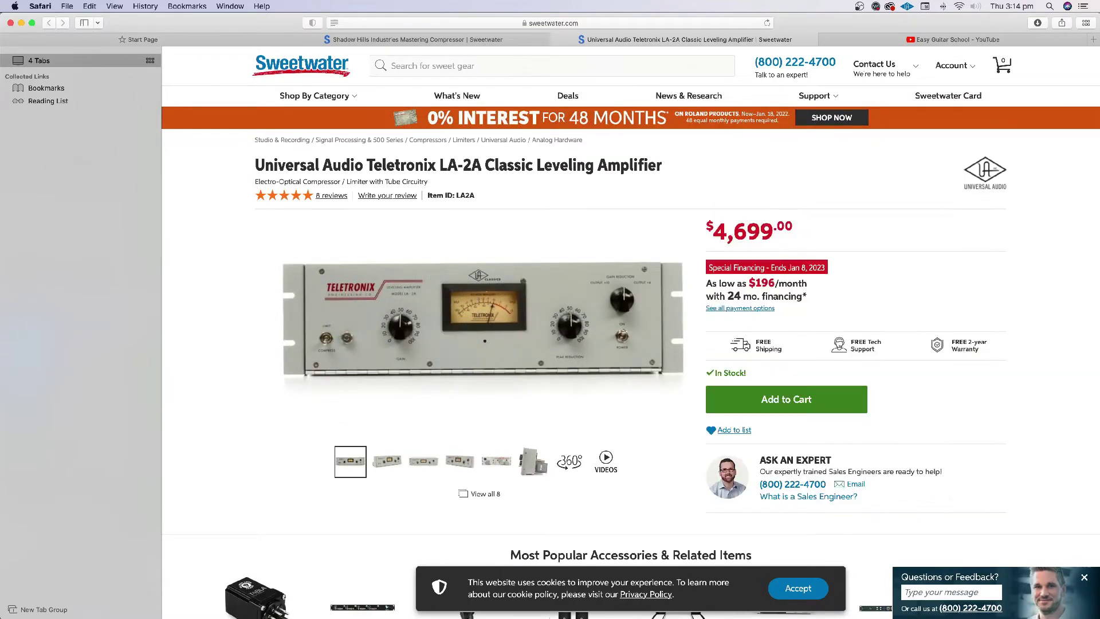
# Switch back to Logic Pro, close the LA-2A window and reposition the Shadow Hills compressor window.
pyautogui.click(596, 599)
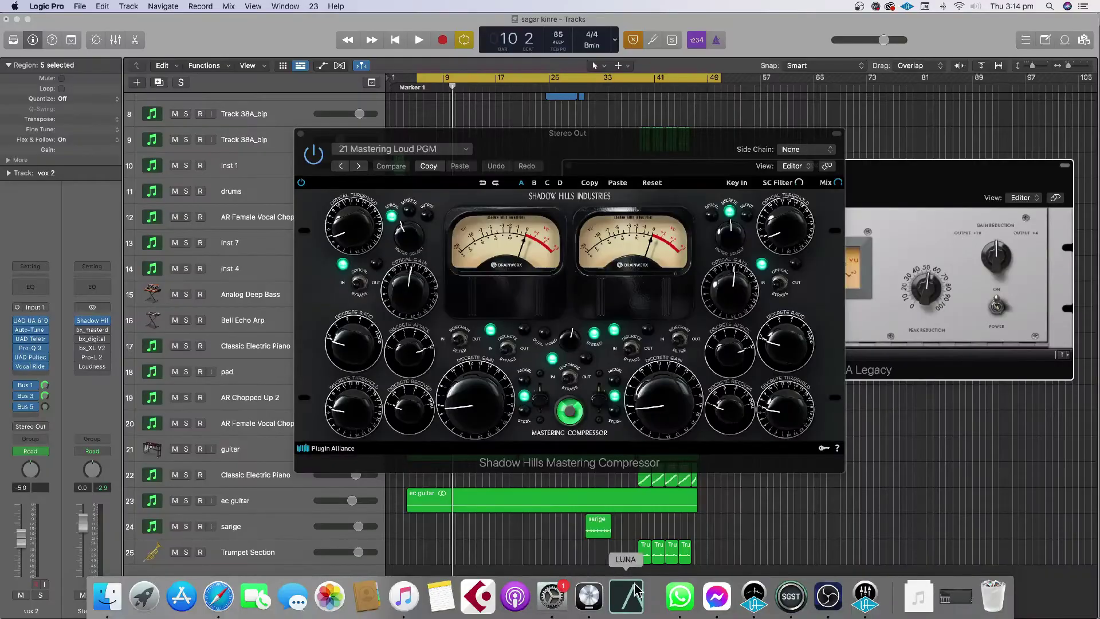
pyautogui.click(947, 186)
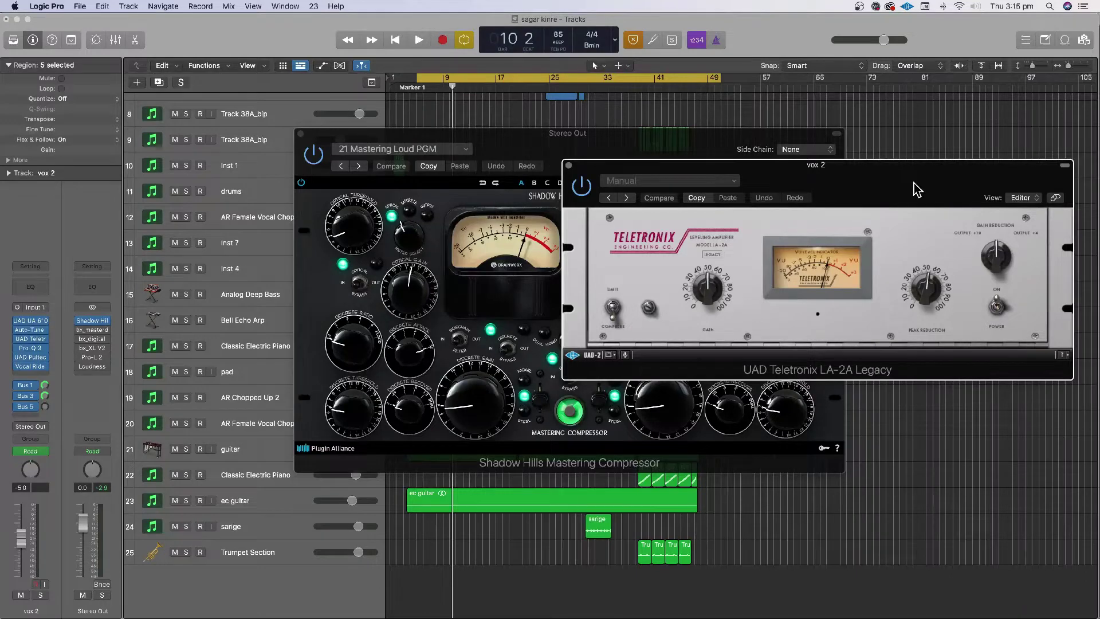
pyautogui.press('cmd+w')
pyautogui.moveTo(639, 184); pyautogui.dragTo(725, 169)
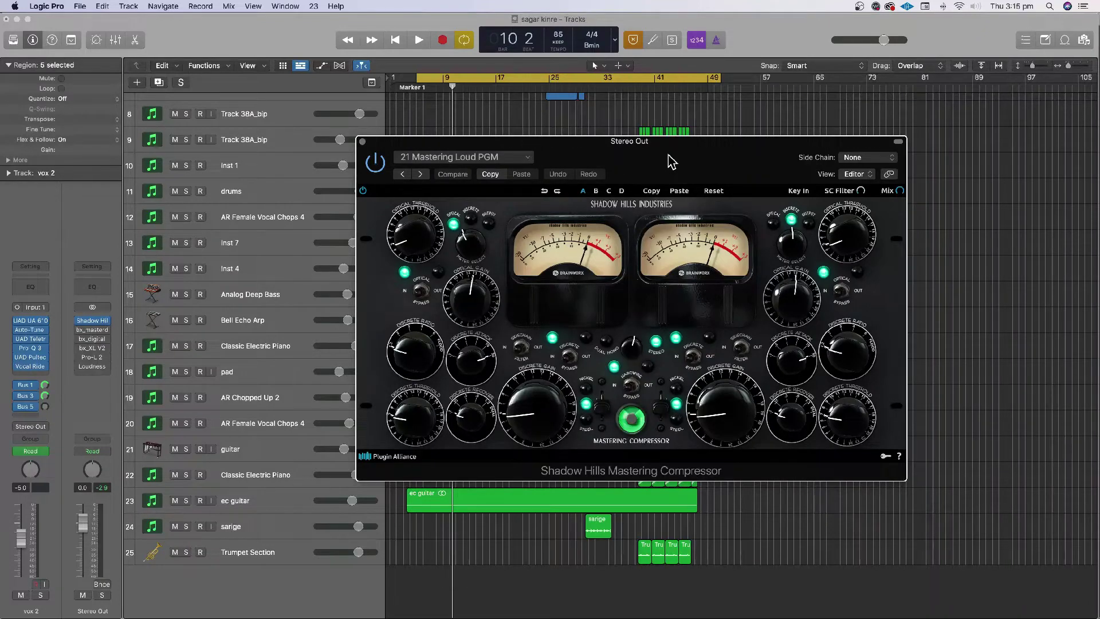
# Compare the Shadow Hills setting banks, return to bank A, and look through the factory preset list.
pyautogui.moveTo(104, 322)
pyautogui.click(585, 180)
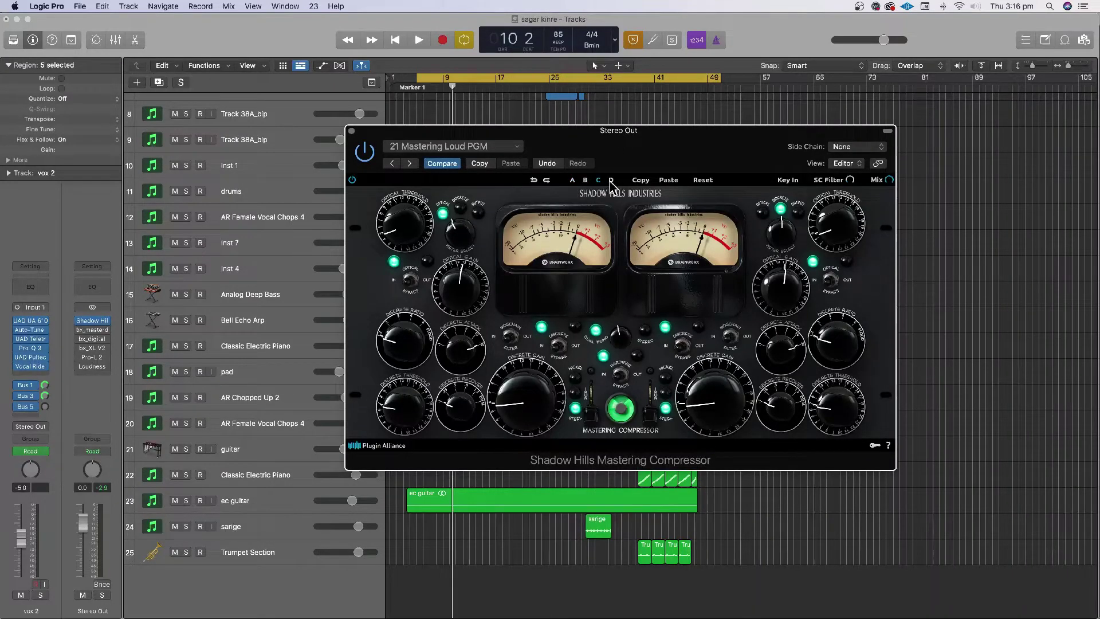
pyautogui.click(573, 180)
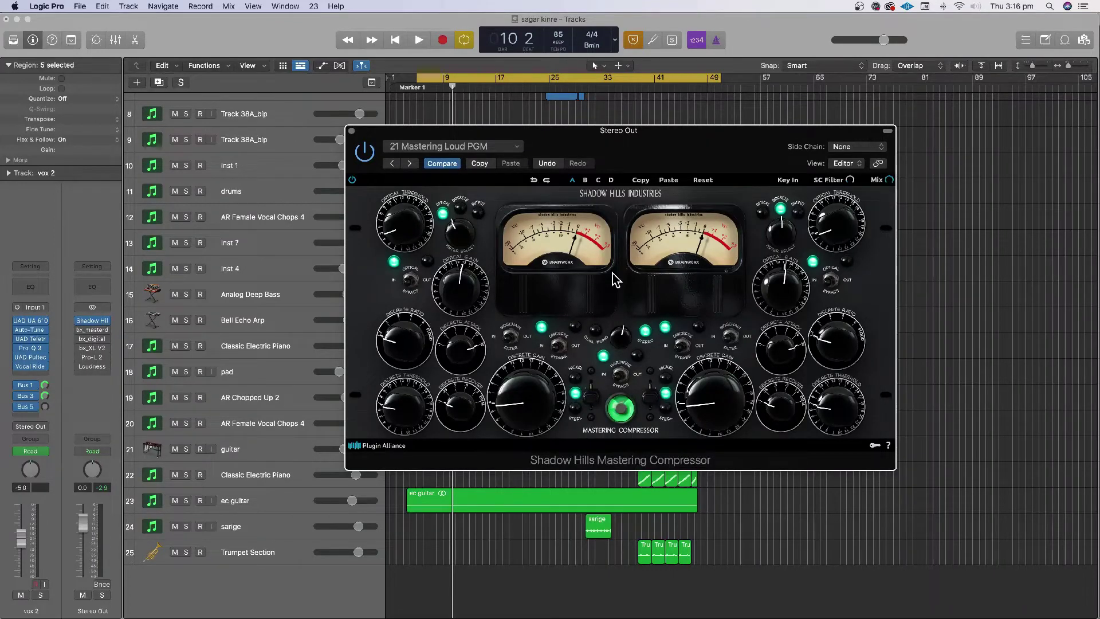
pyautogui.click(513, 146)
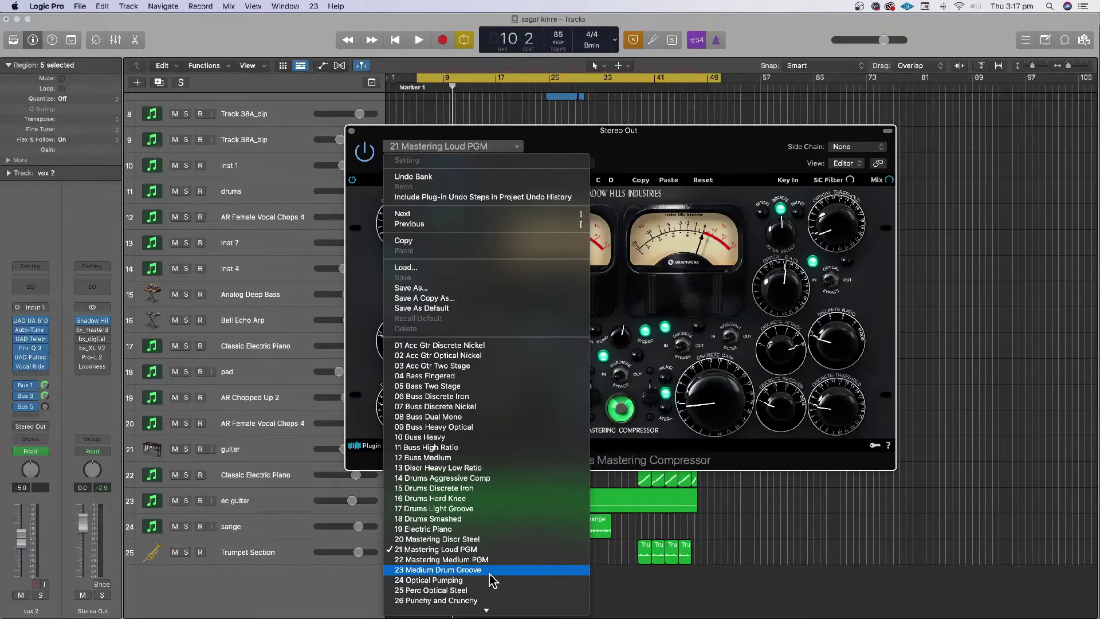
pyautogui.click(664, 156)
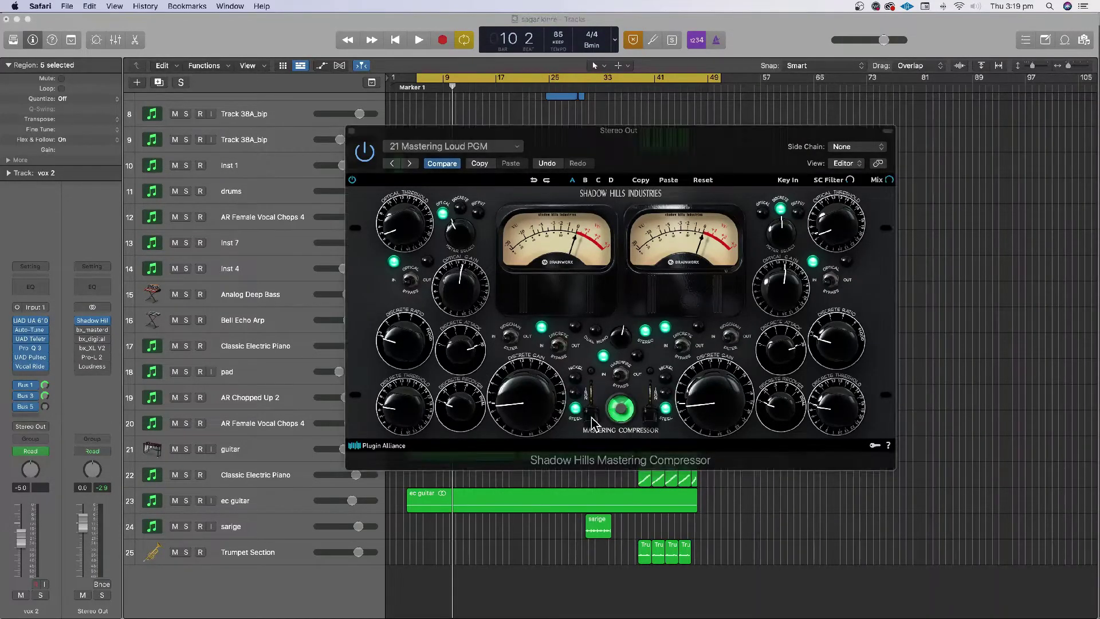
# Try the output transformer options on both Shadow Hills channels and set them to Steel.
pyautogui.click(591, 416)
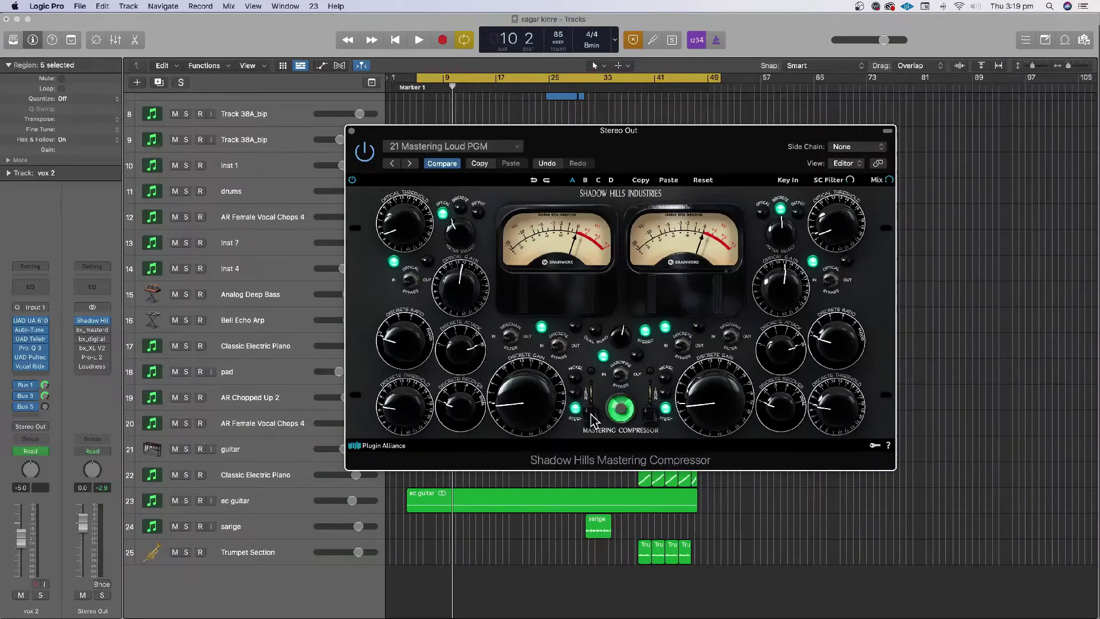
pyautogui.click(591, 415)
pyautogui.click(655, 400)
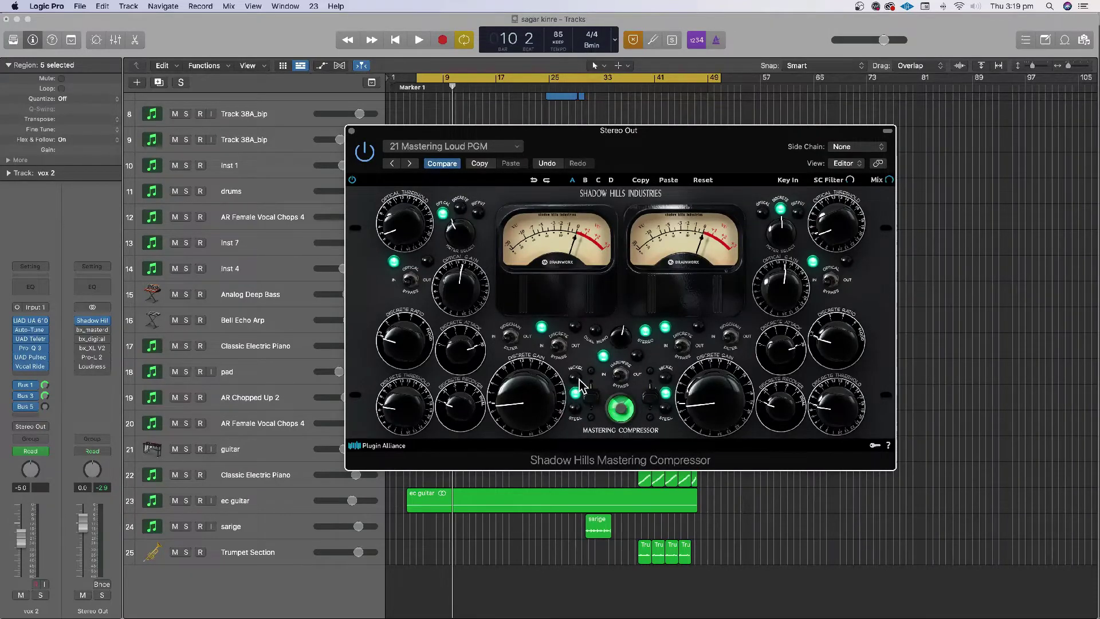
pyautogui.click(590, 401)
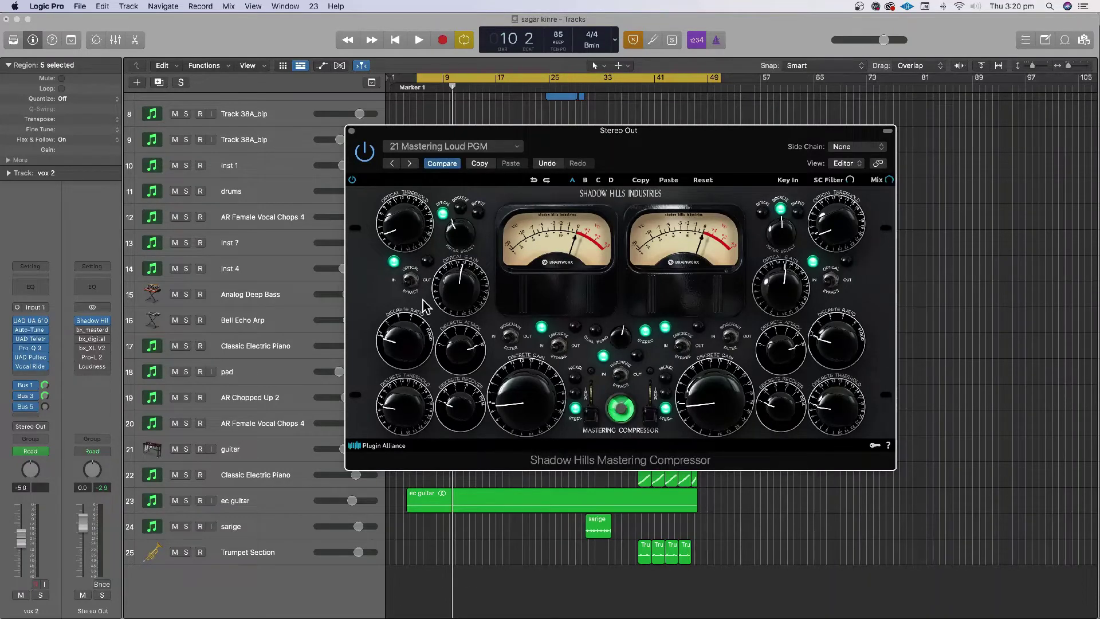
# Bypass the optical and discrete compressor sections in turn, and switch both back in.
pyautogui.click(411, 280)
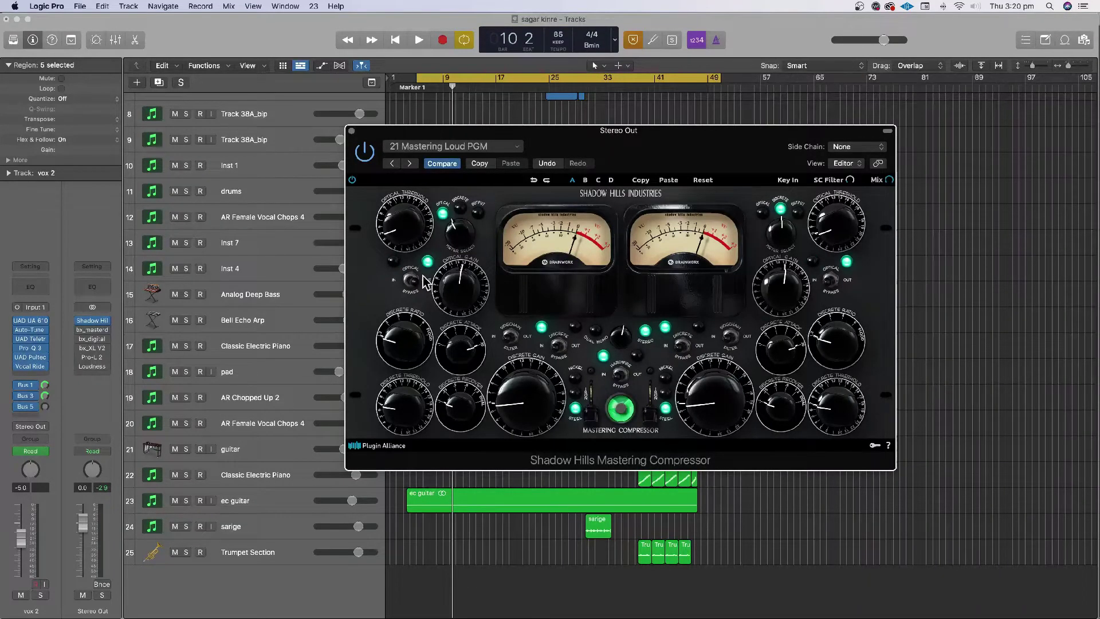
pyautogui.click(411, 280)
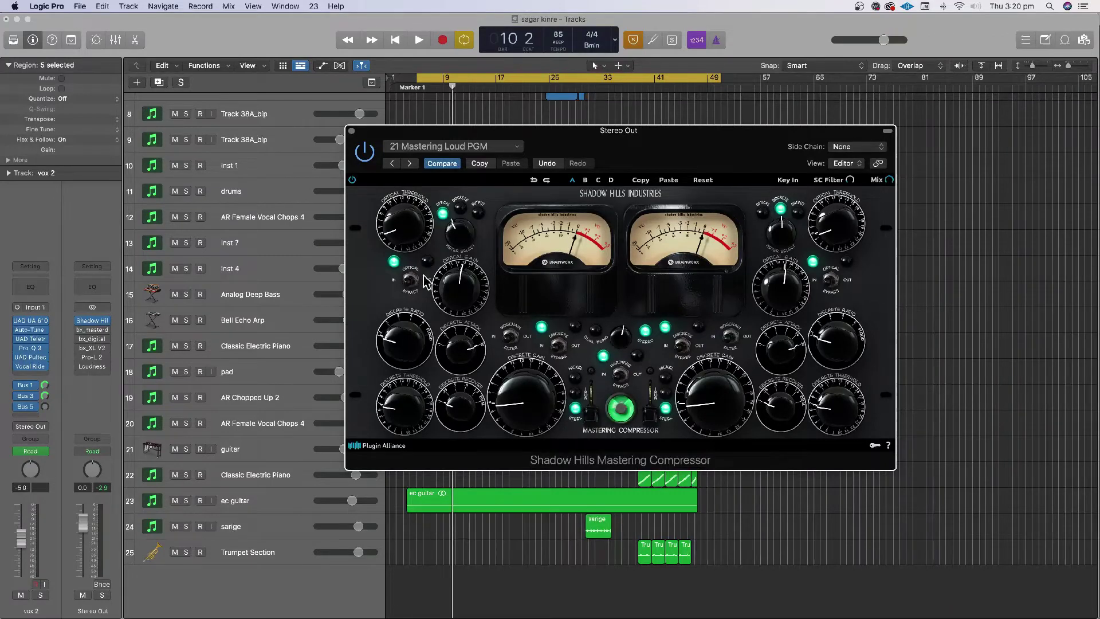
pyautogui.click(558, 345)
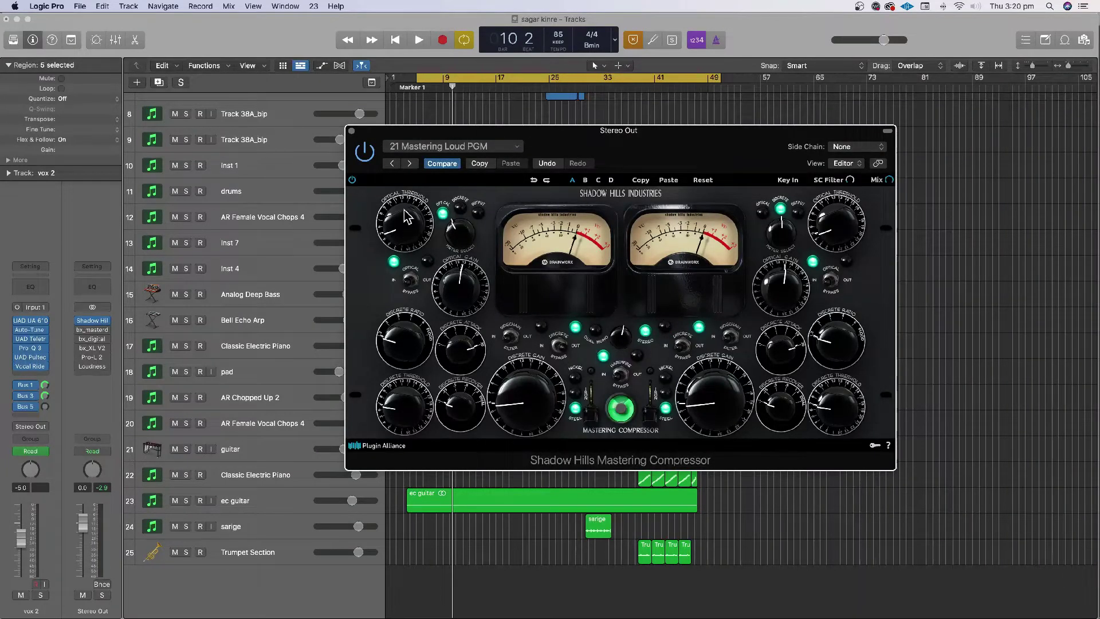
pyautogui.click(412, 281)
pyautogui.click(413, 282)
pyautogui.click(556, 348)
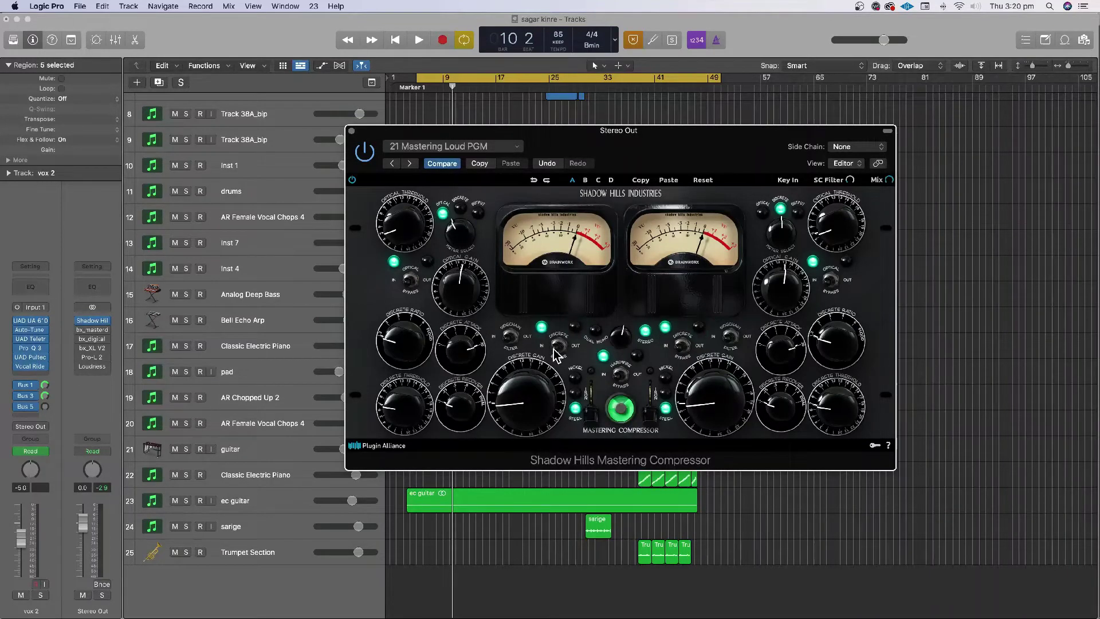
pyautogui.click(556, 348)
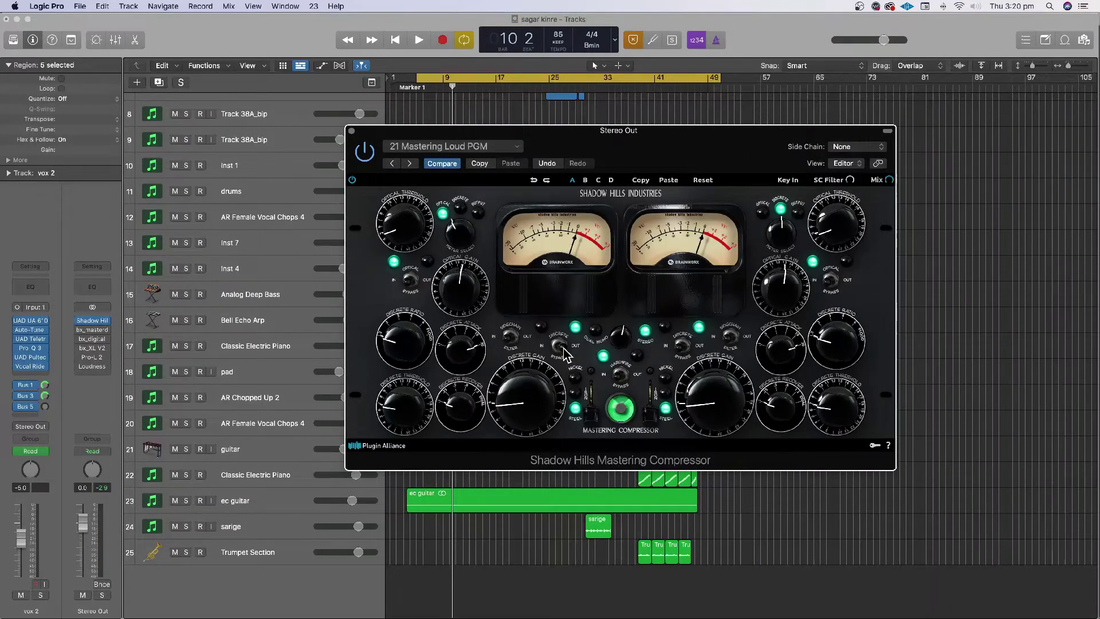
pyautogui.click(562, 347)
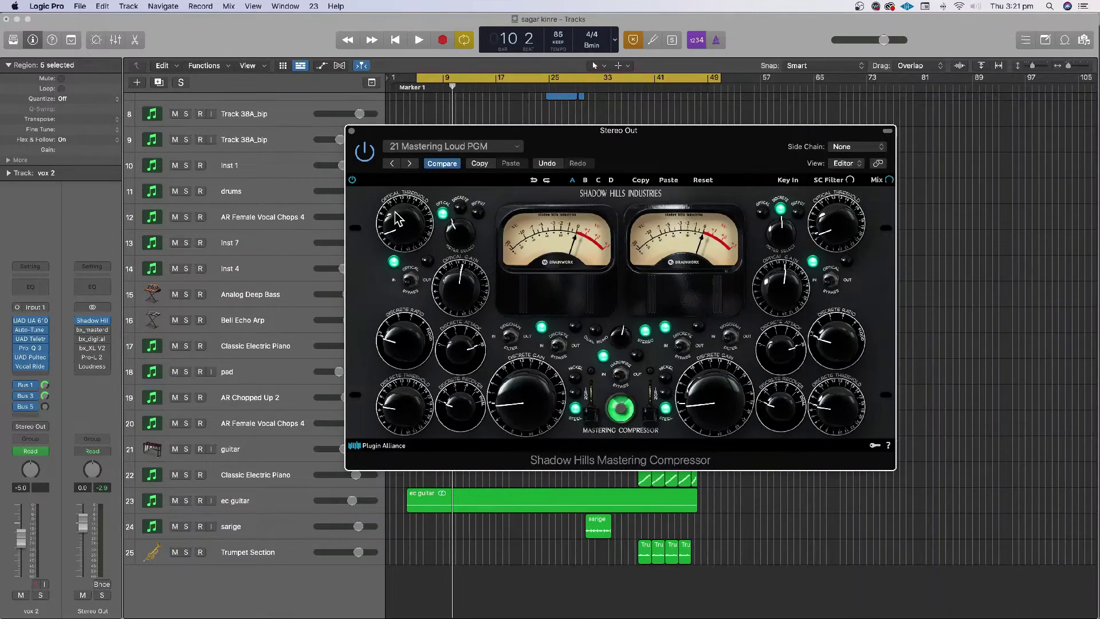
# Consult the LA-2A on vox 2 and slightly raise the first channel's discrete gain on the Shadow Hills.
pyautogui.click(30, 341)
pyautogui.moveTo(520, 403); pyautogui.dragTo(520, 401)
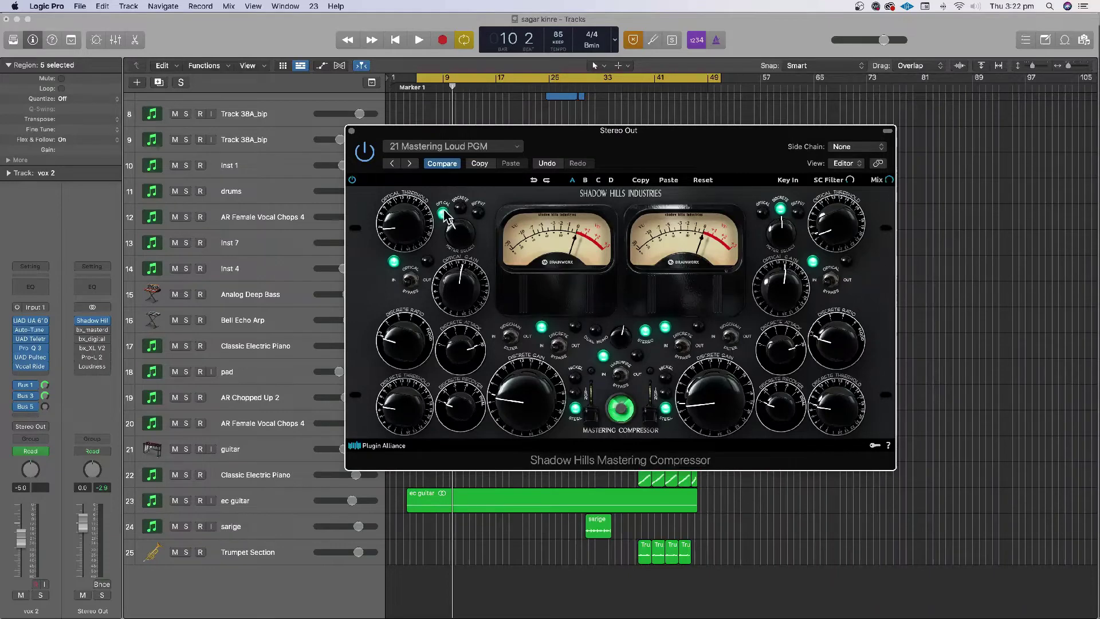
# Set the meter selectors of both Shadow Hills channels to Output.
pyautogui.moveTo(458, 246); pyautogui.dragTo(458, 234)
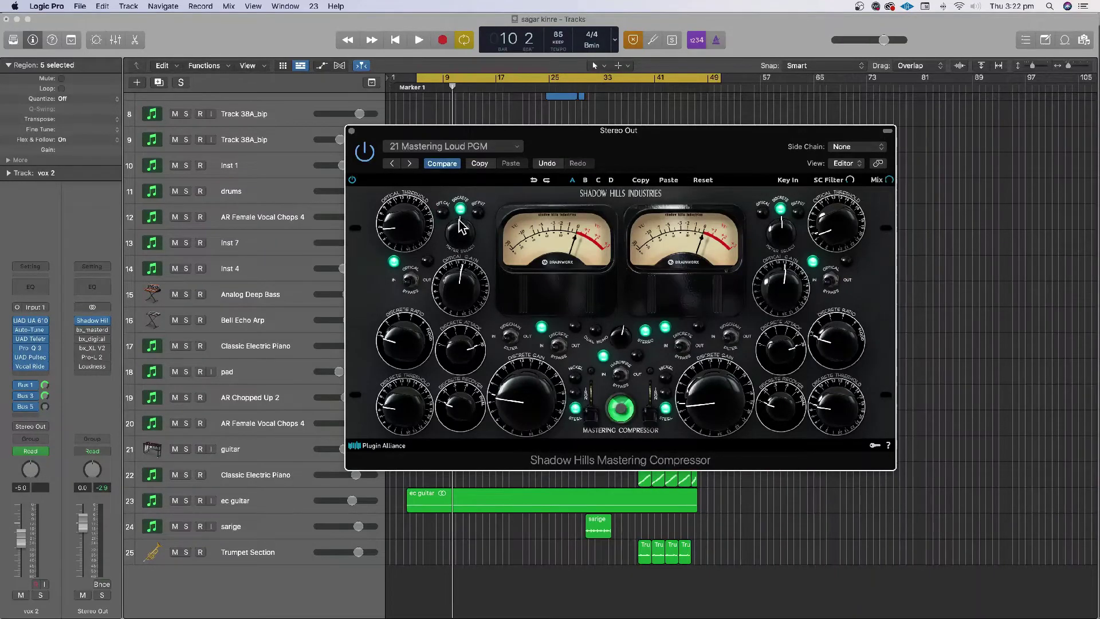
pyautogui.click(478, 212)
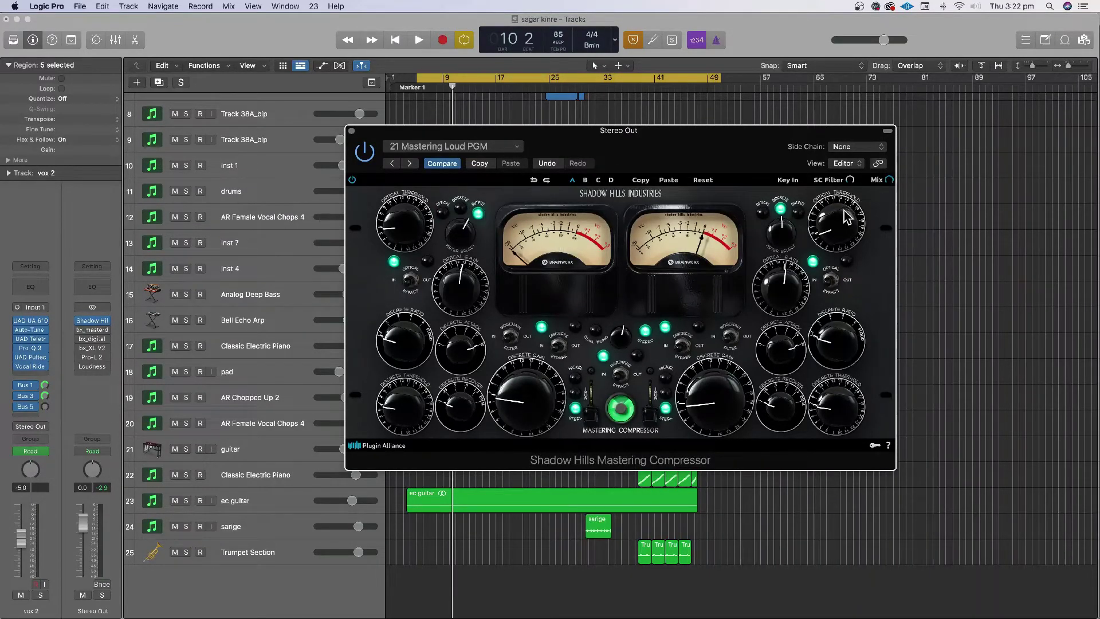
pyautogui.click(797, 214)
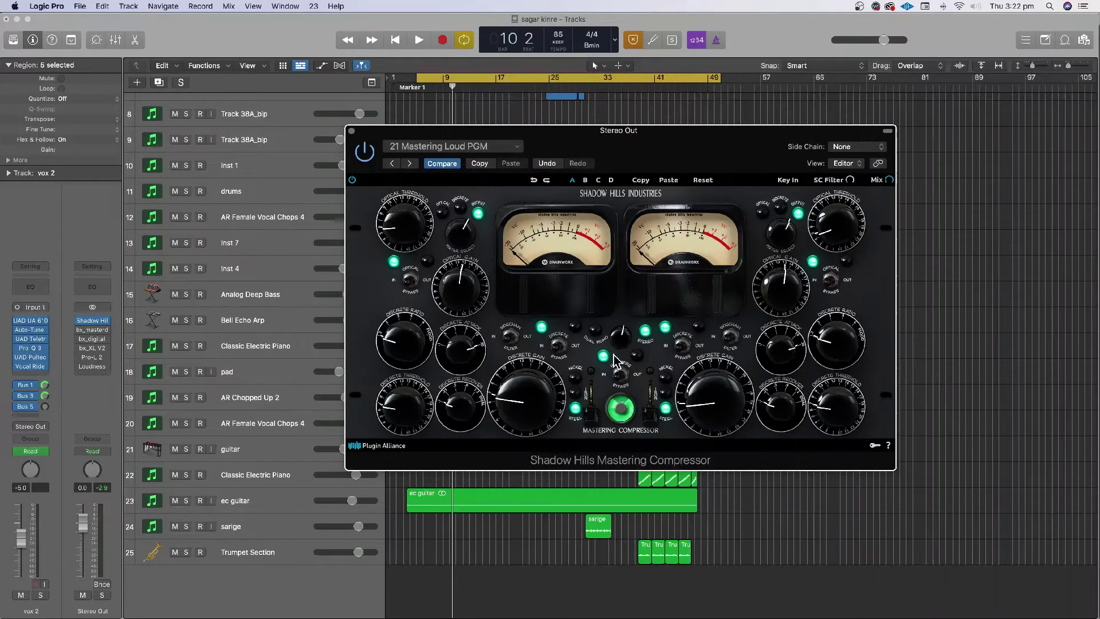
# Reload the 21 Mastering Loud PGM preset in the Shadow Hills compressor and reposition its window over the tracks area.
pyautogui.moveTo(591, 136); pyautogui.dragTo(695, 160)
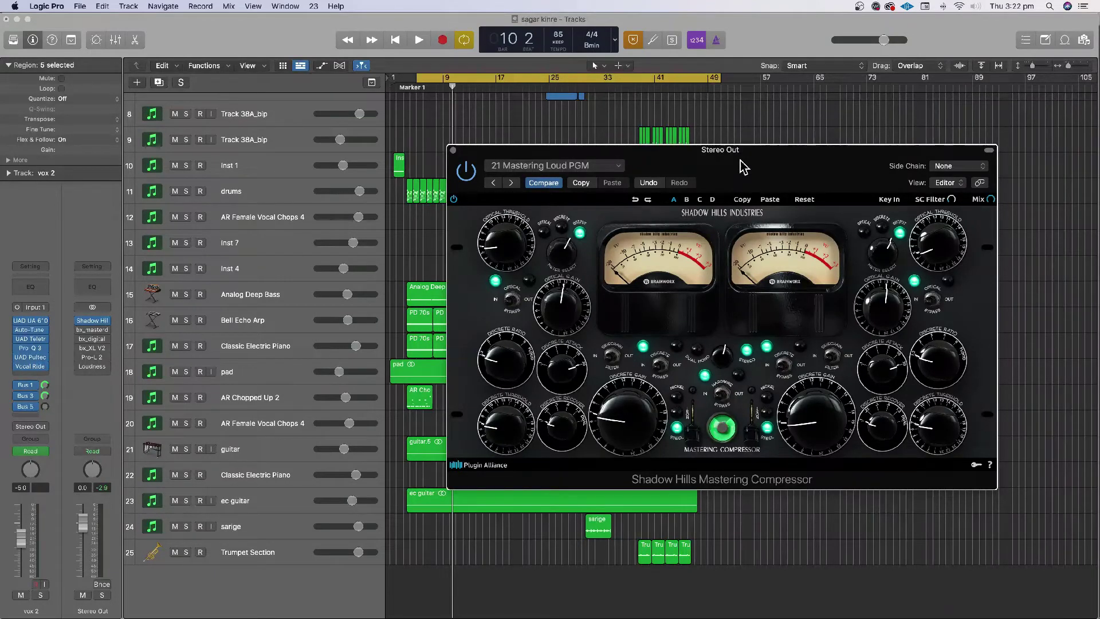
pyautogui.moveTo(743, 167); pyautogui.dragTo(742, 159)
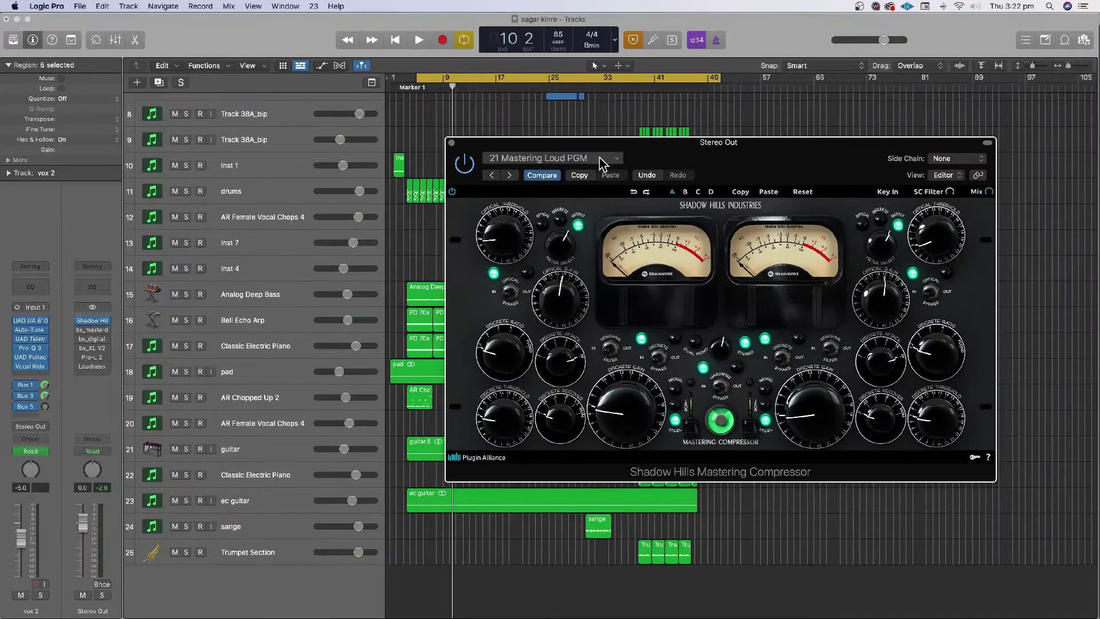
pyautogui.click(614, 162)
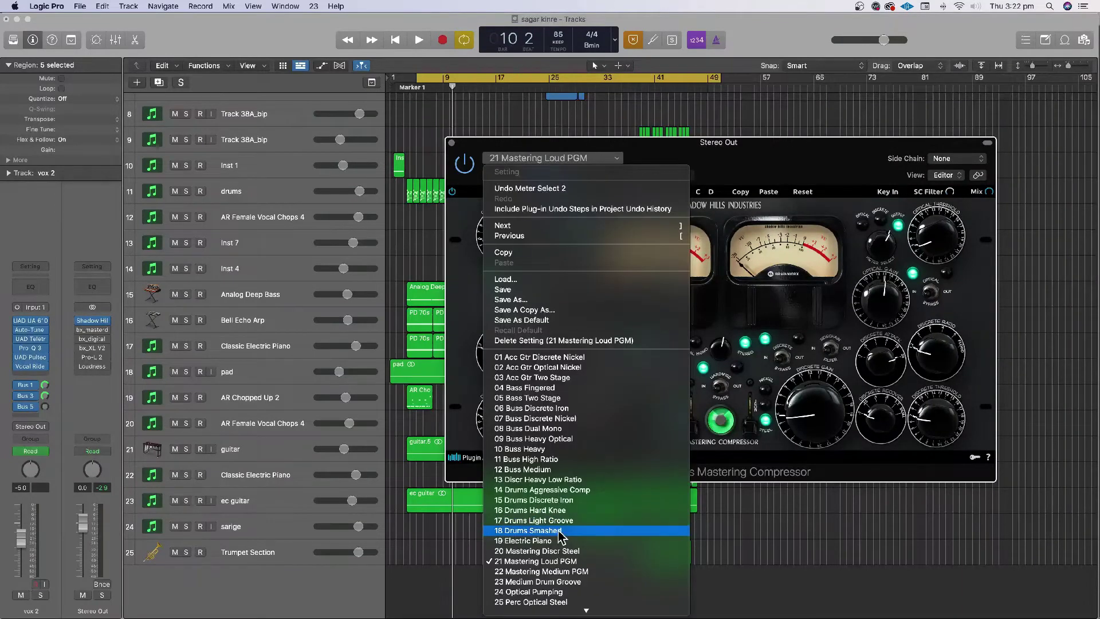
pyautogui.click(591, 562)
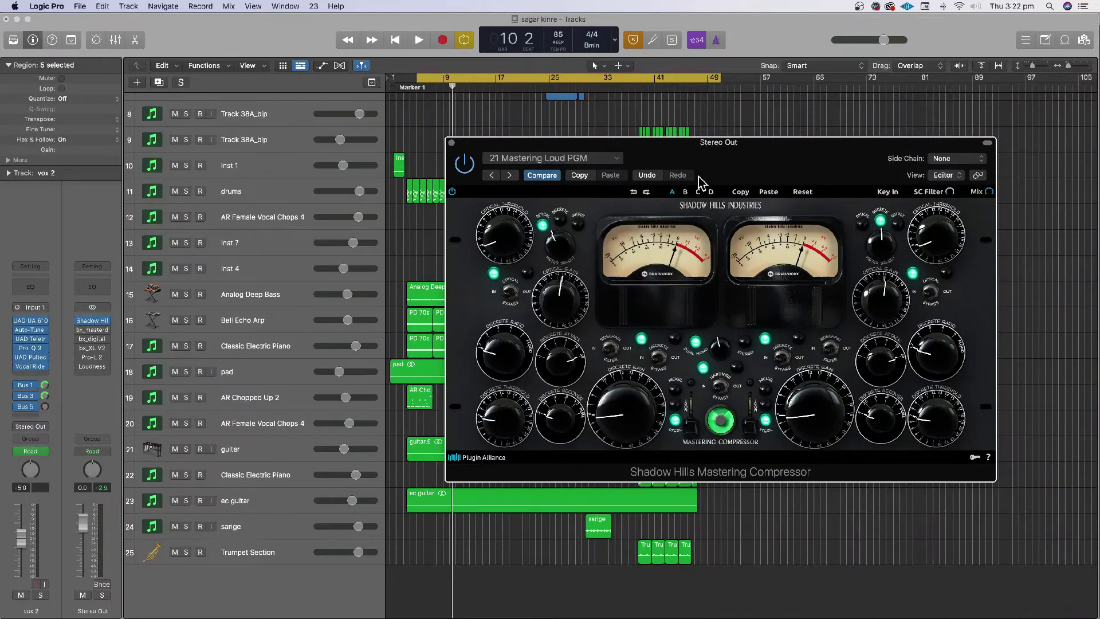
pyautogui.moveTo(698, 176); pyautogui.dragTo(734, 168)
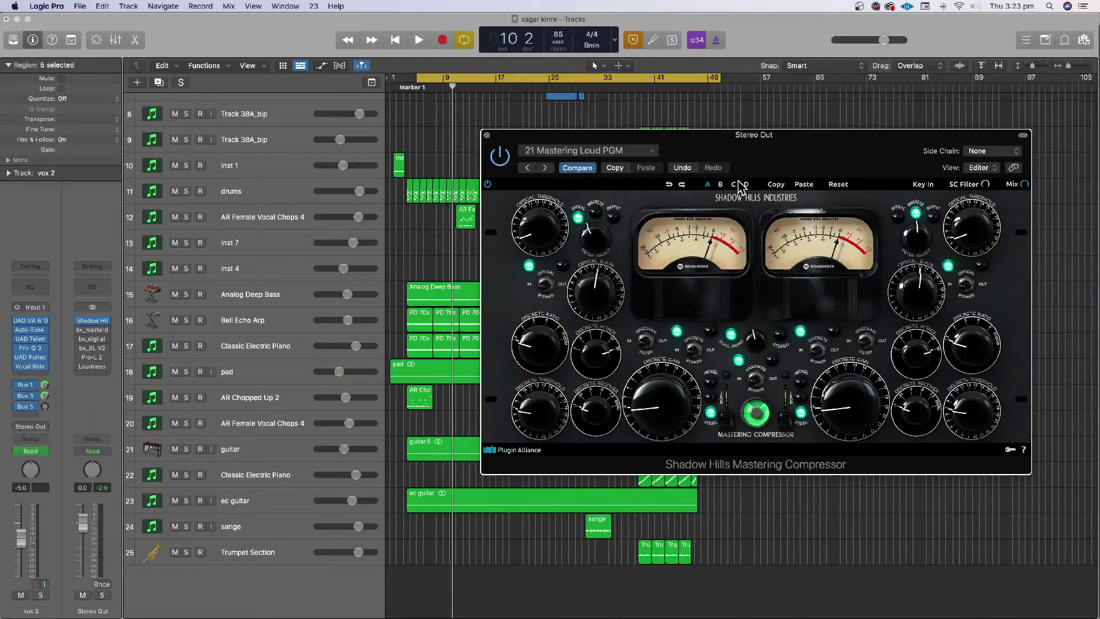
pyautogui.press('super+Tab')
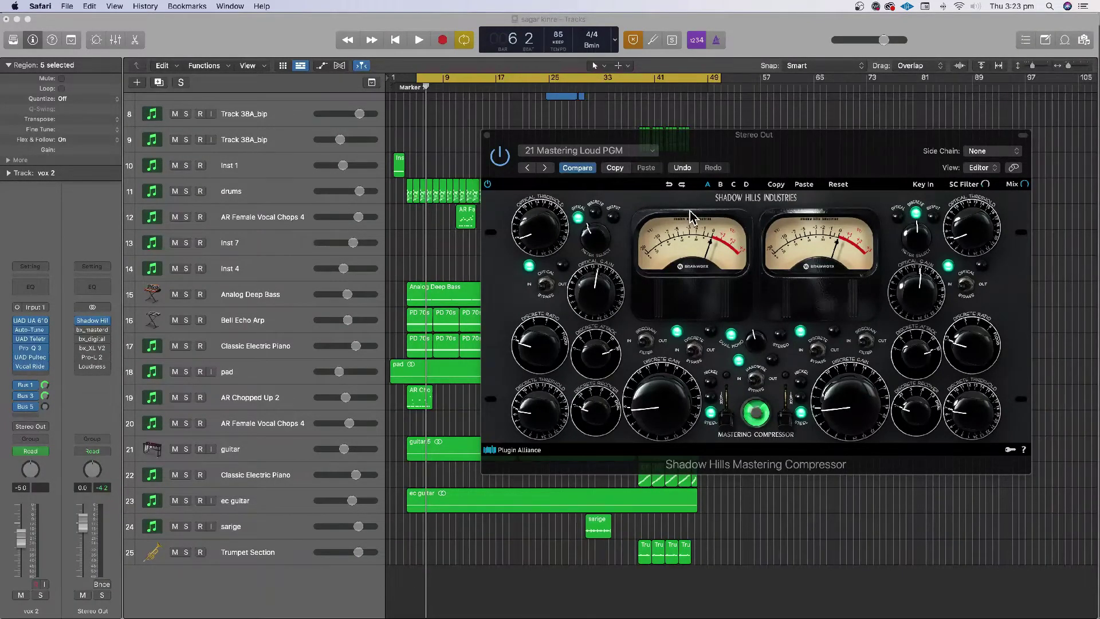
pyautogui.click(220, 602)
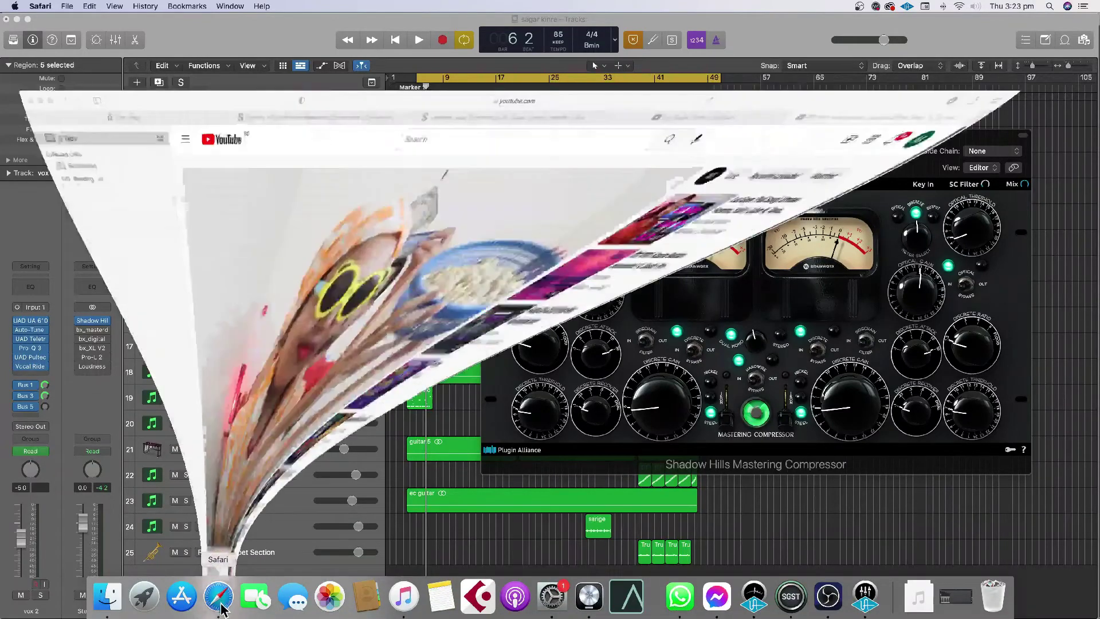
pyautogui.click(195, 457)
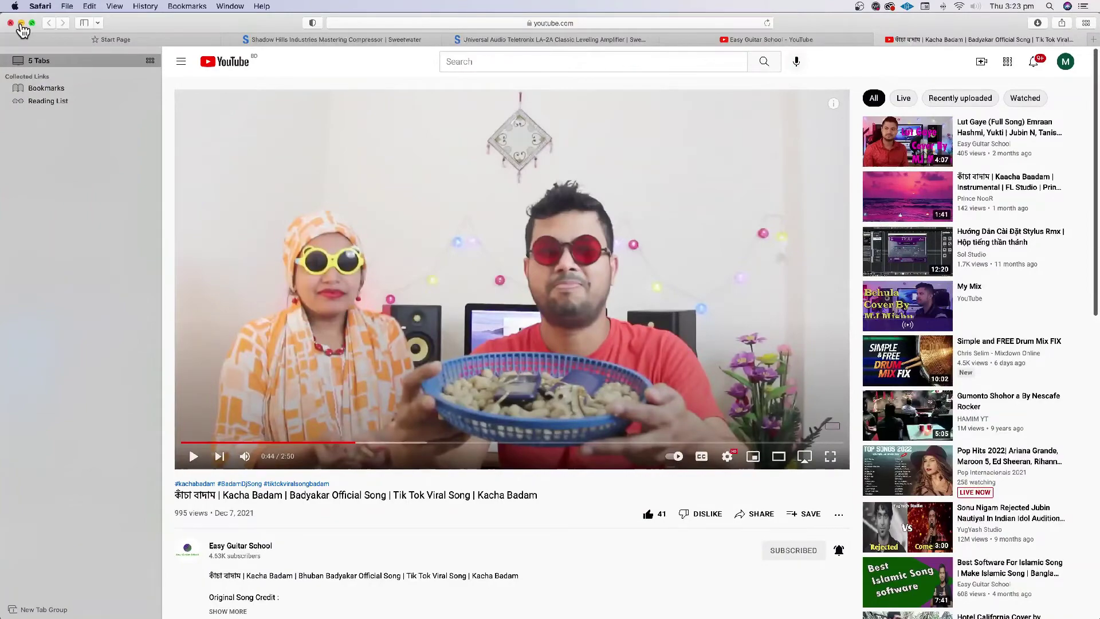
pyautogui.click(21, 24)
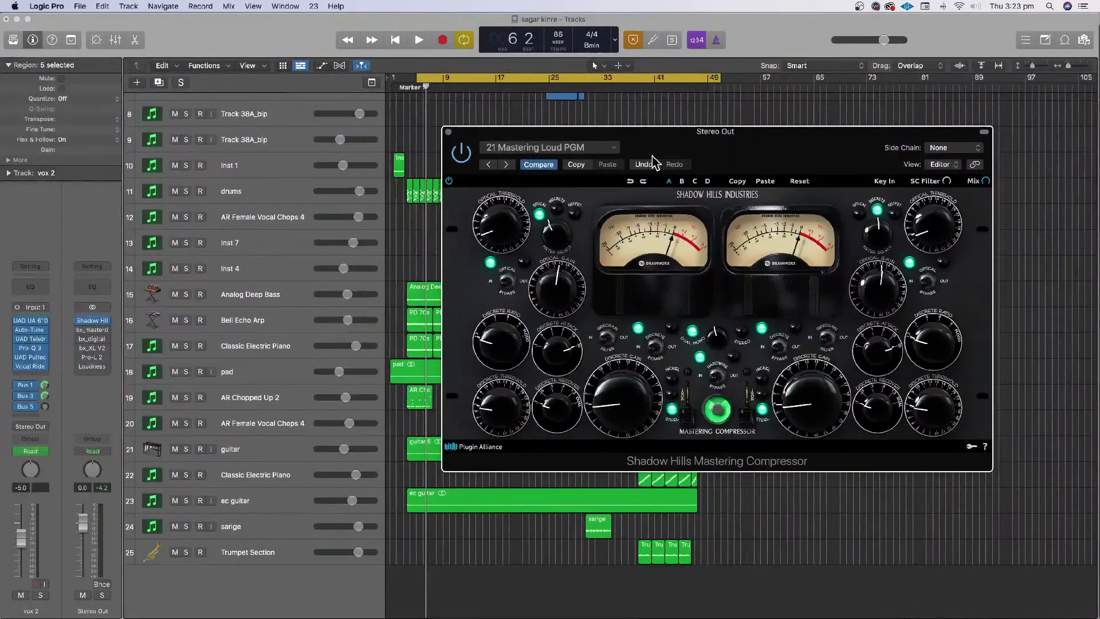
# Play the project and compare the mix with the Shadow Hills compressor bypassed and enabled, ending with playback stopped.
pyautogui.press('space')
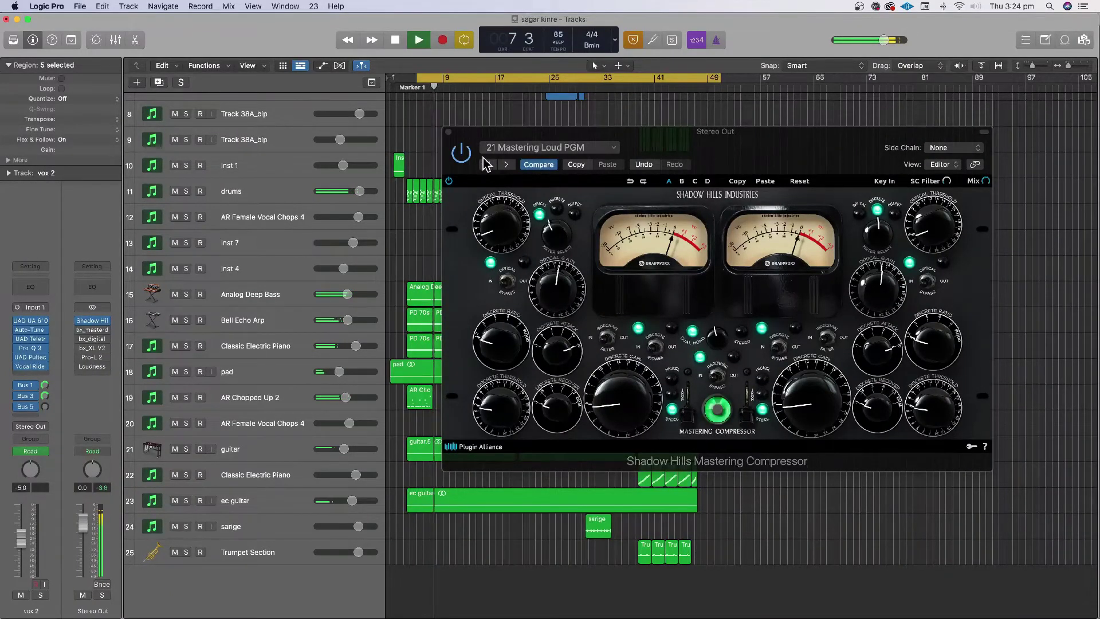
pyautogui.click(465, 157)
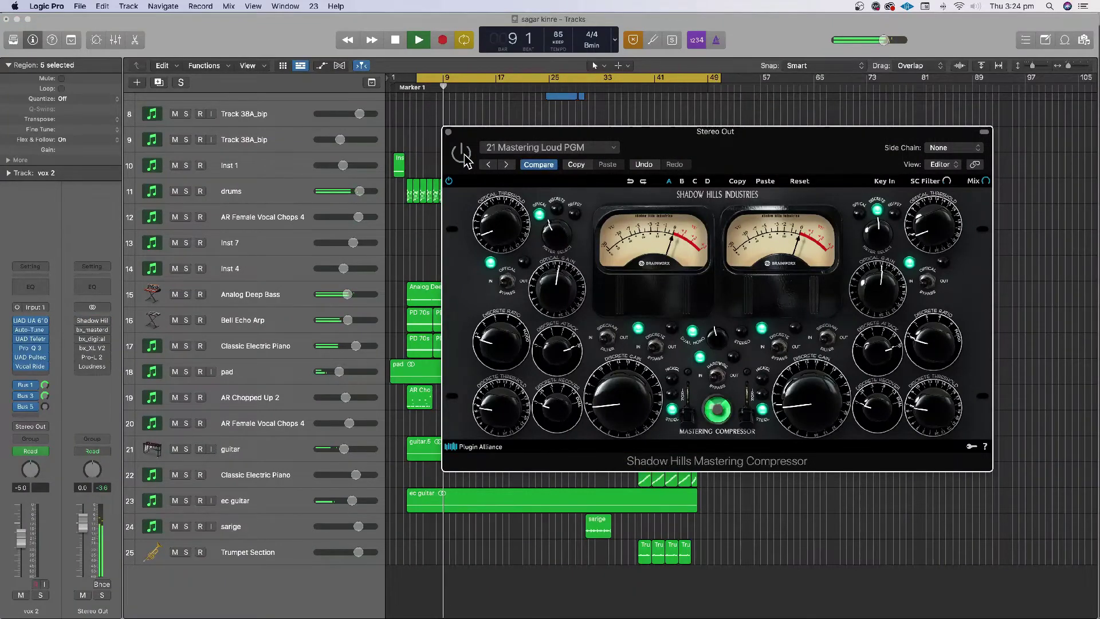
pyautogui.click(465, 157)
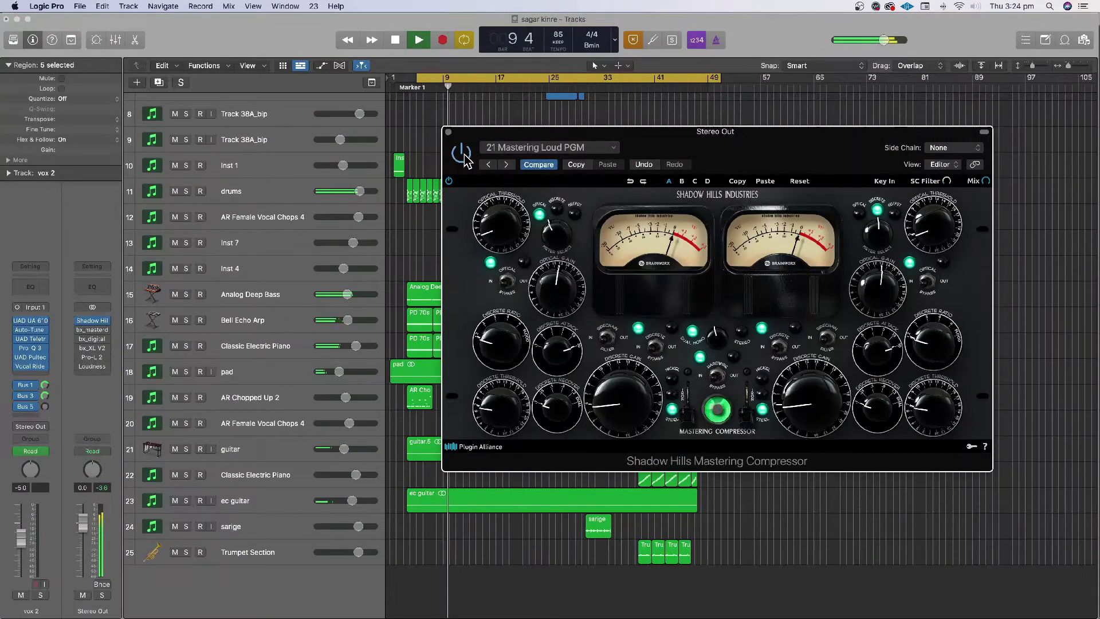
pyautogui.press('space')
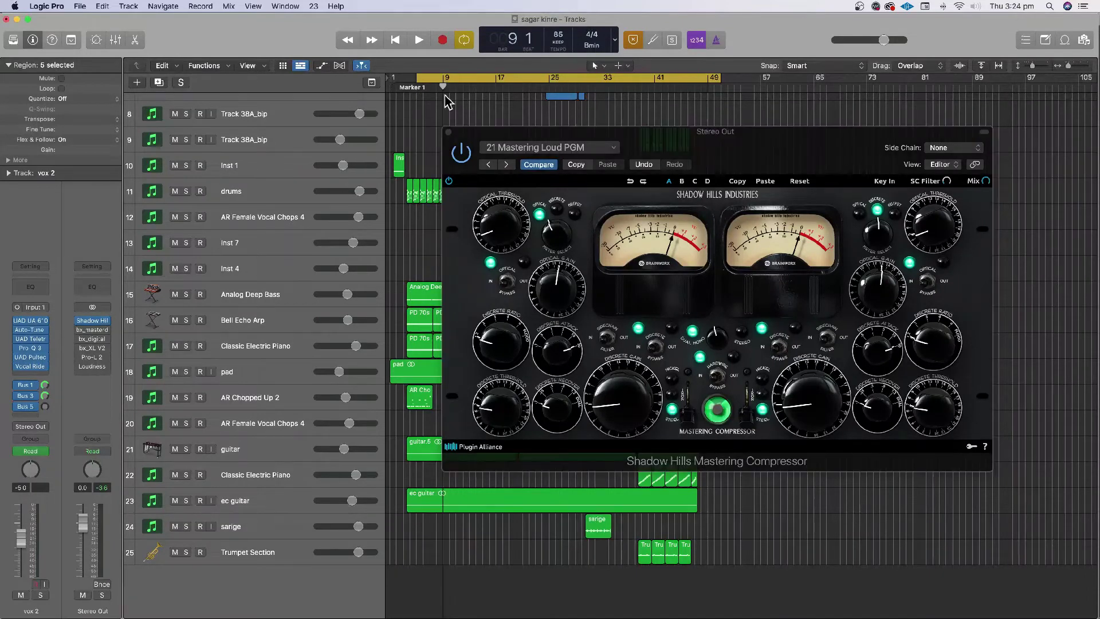
# Load the 20 Mastering Discr Steel preset and audition it against the bypassed signal during playback.
pyautogui.click(614, 148)
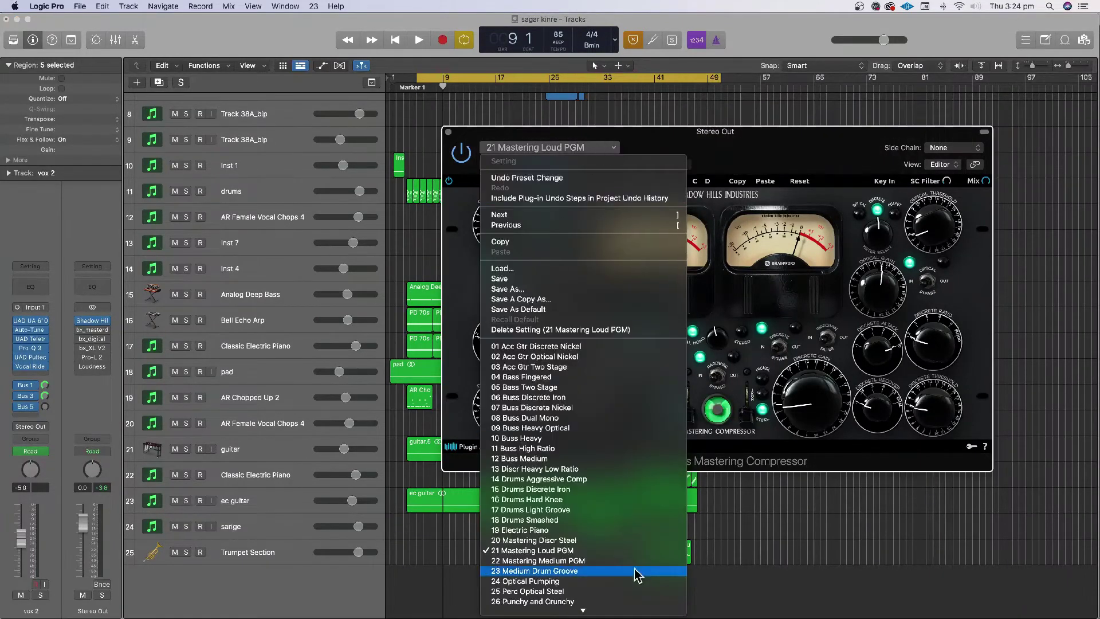
pyautogui.click(589, 541)
pyautogui.press('space')
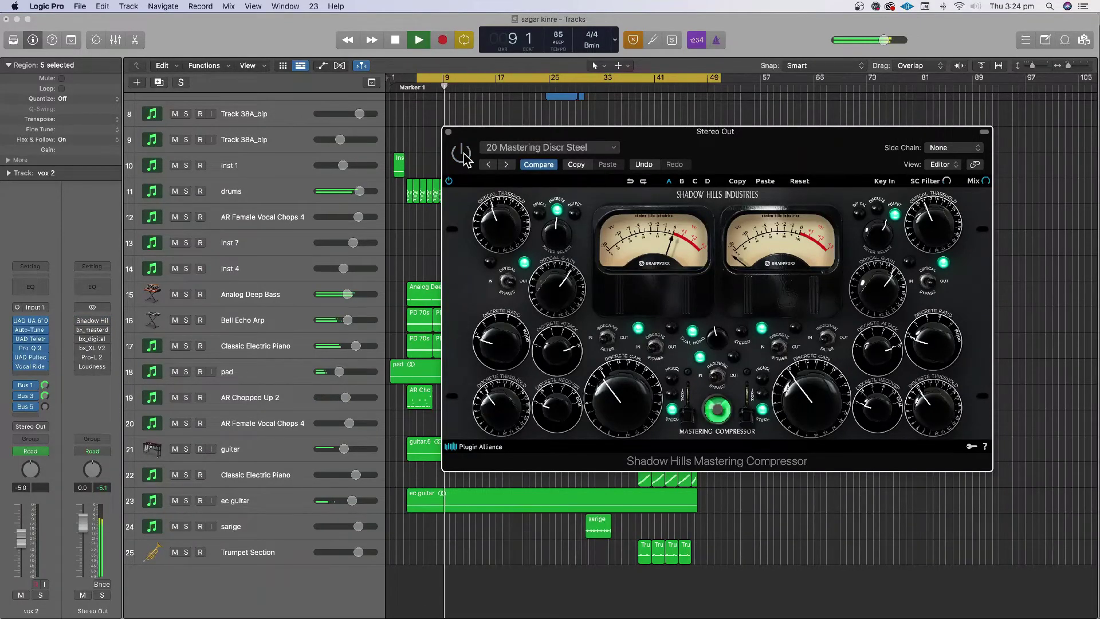
pyautogui.press('space')
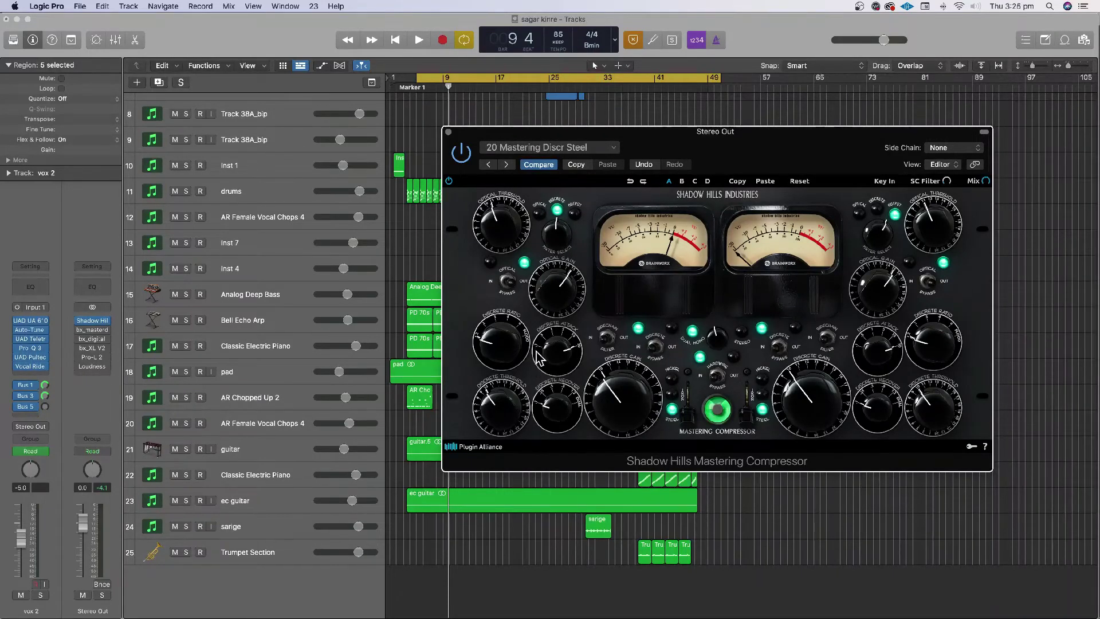
# Play from bar 8 and toggle the first channel's optical and discrete sections in and out, leaving both switched in.
pyautogui.press('space')
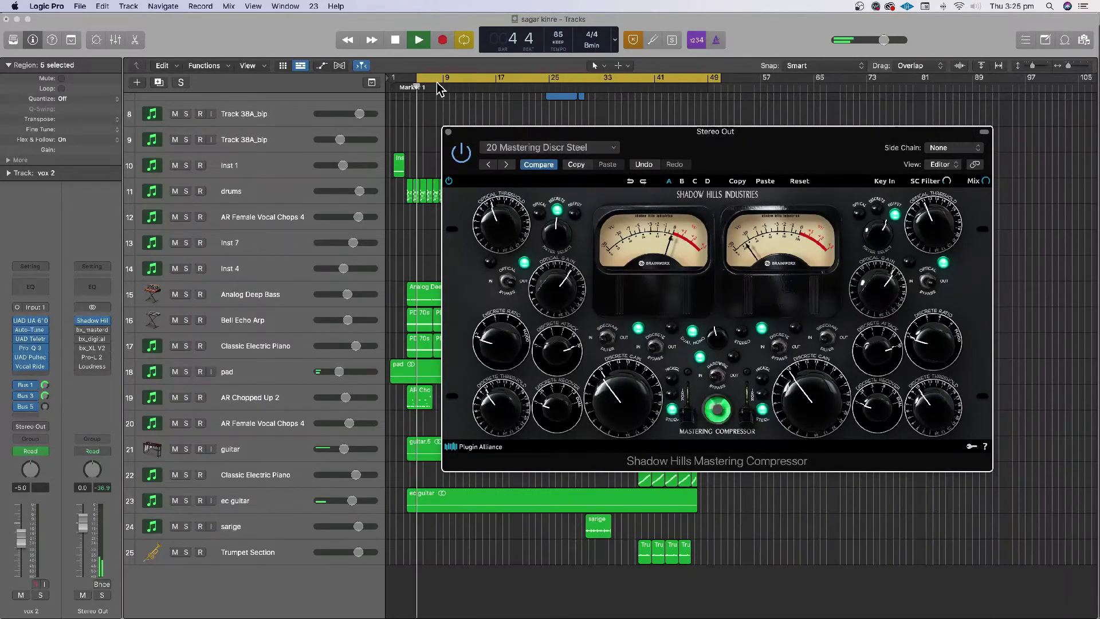
pyautogui.click(439, 87)
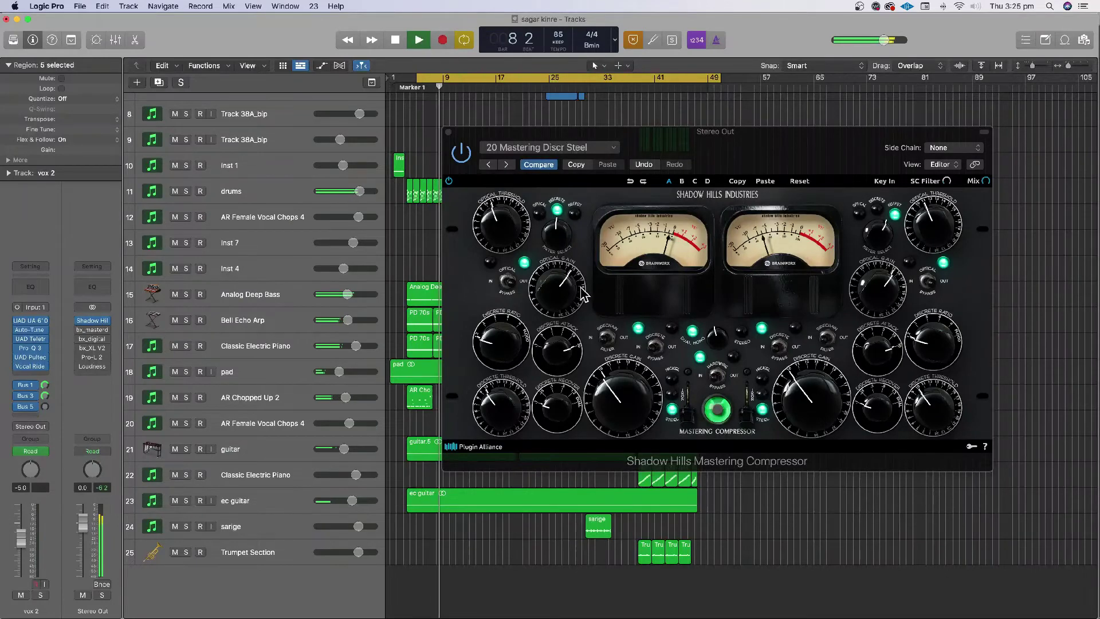
pyautogui.moveTo(567, 291)
pyautogui.mouseDown()
pyautogui.moveTo(563, 339)
pyautogui.moveTo(564, 286)
pyautogui.mouseUp()
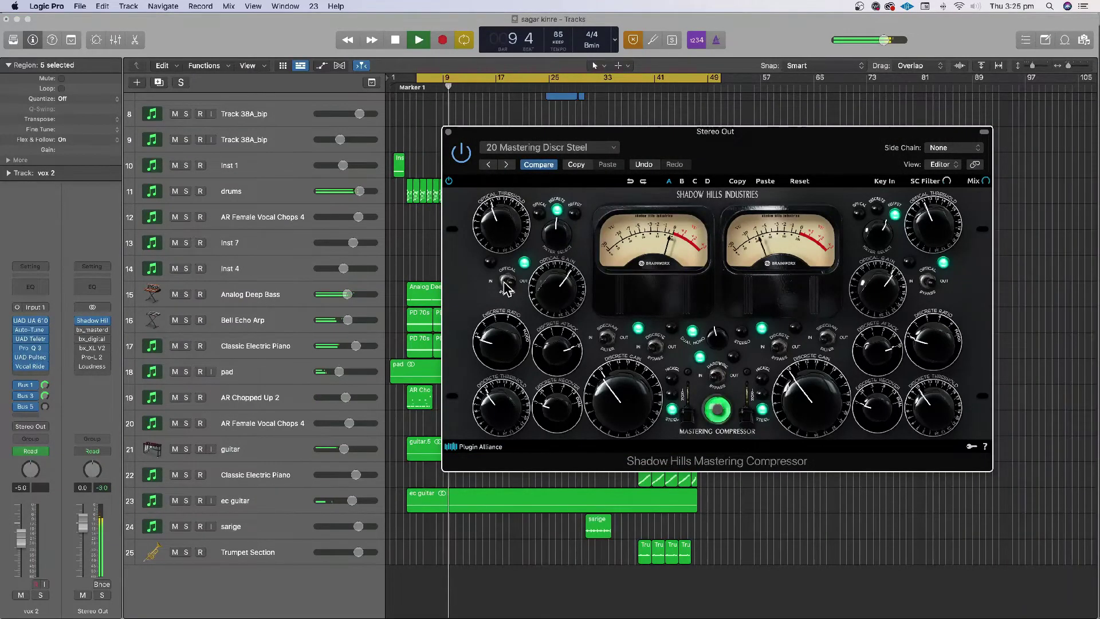
pyautogui.click(507, 283)
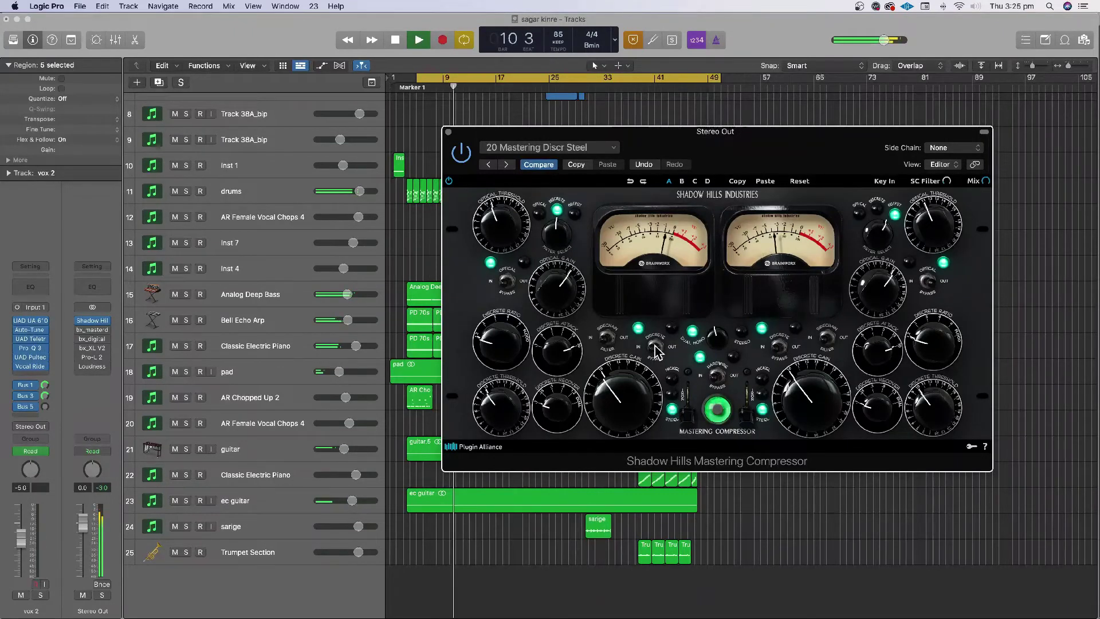
pyautogui.click(655, 347)
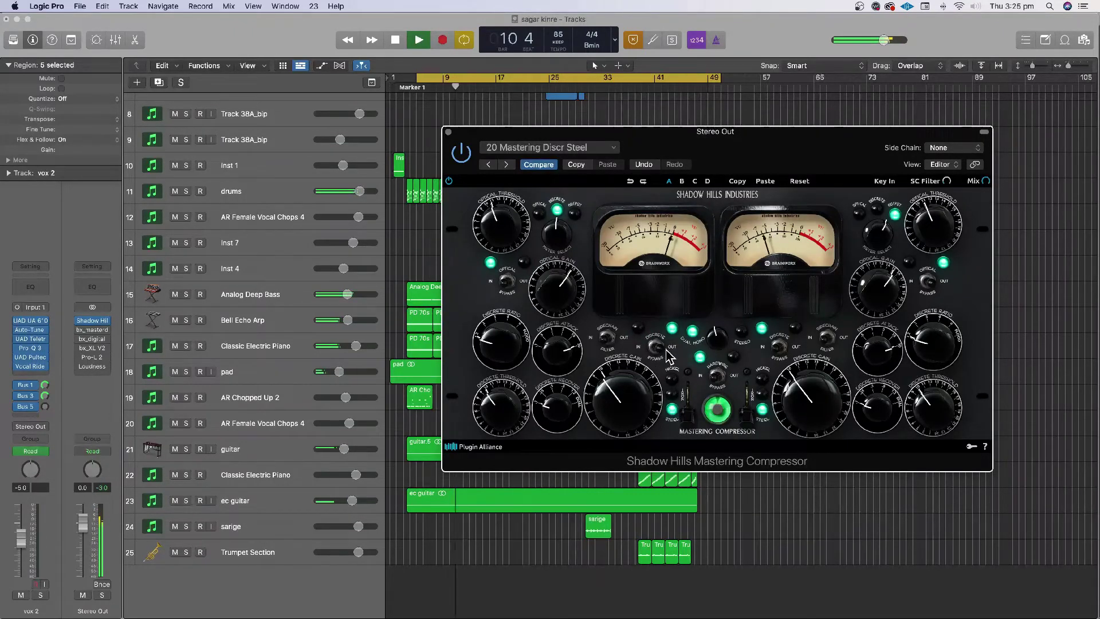
pyautogui.click(516, 287)
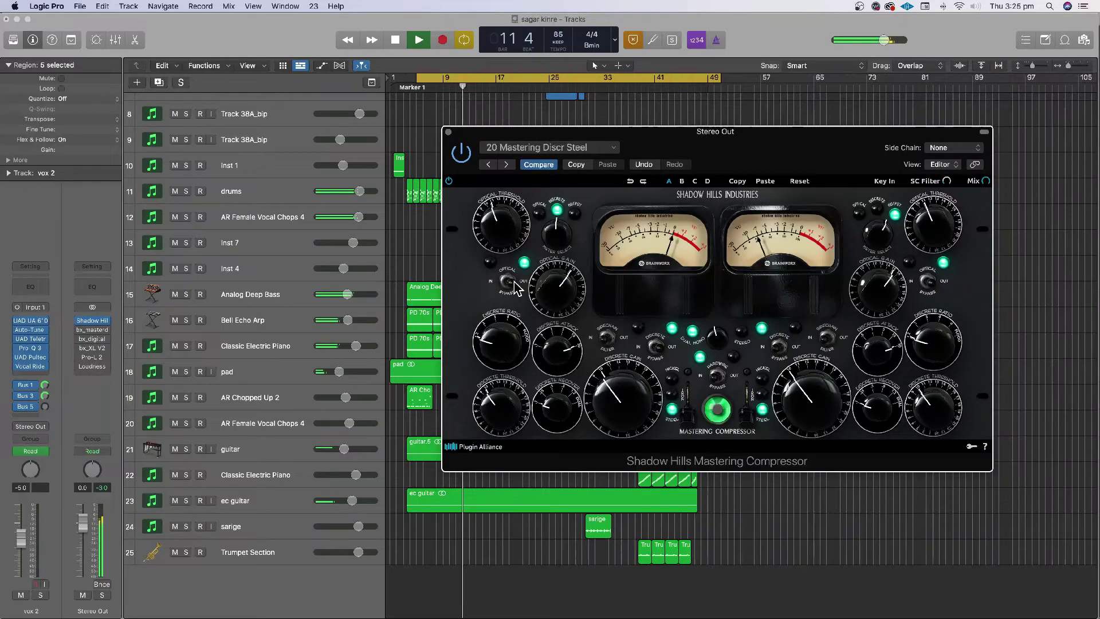
pyautogui.click(514, 286)
pyautogui.click(650, 349)
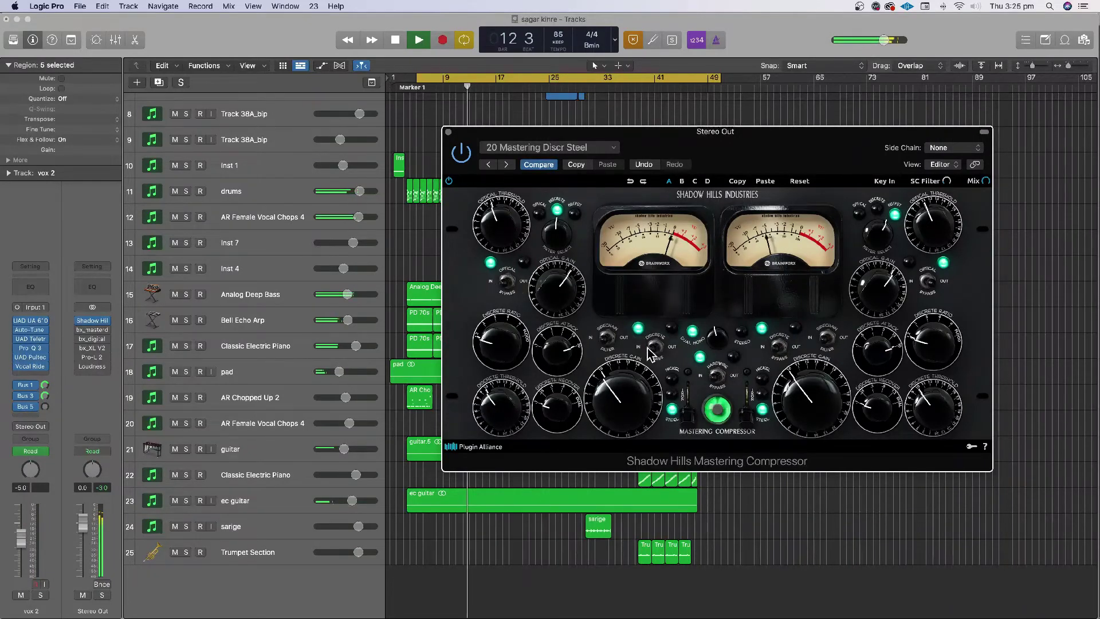
# Switch the compressor to Stereo mode and try the output transformers during playback, setting both channels to Iron.
pyautogui.click(736, 340)
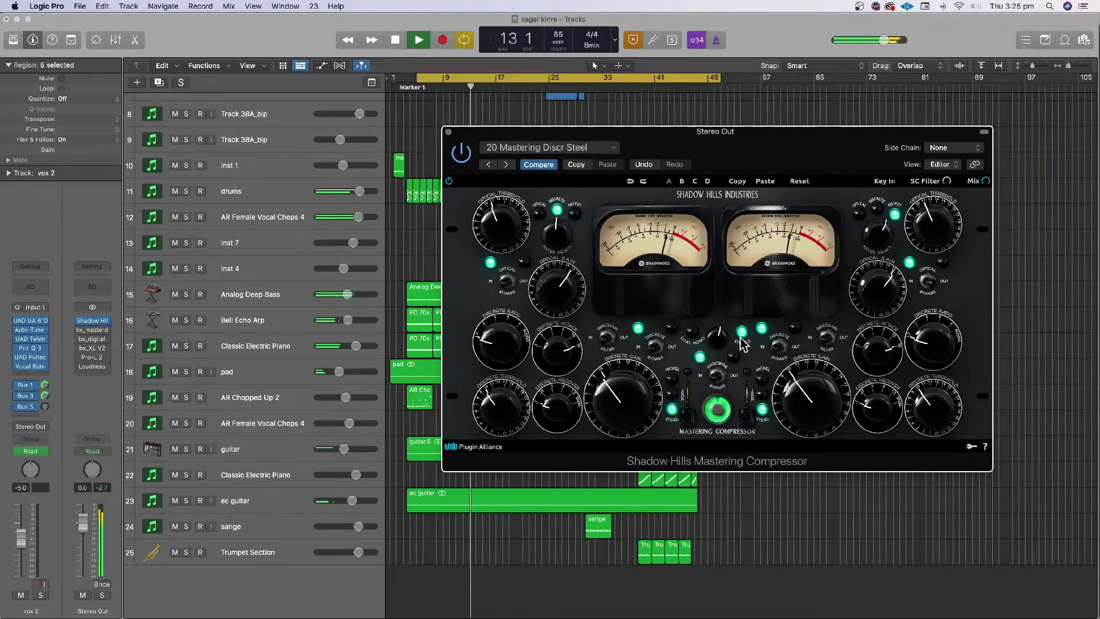
pyautogui.click(748, 417)
pyautogui.click(690, 404)
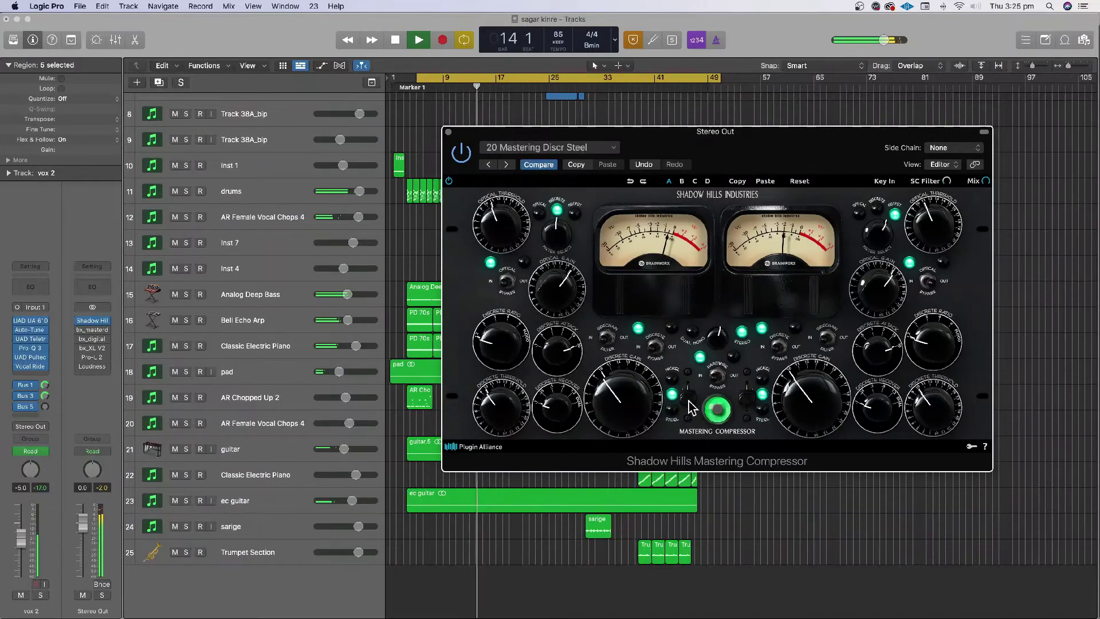
pyautogui.click(690, 400)
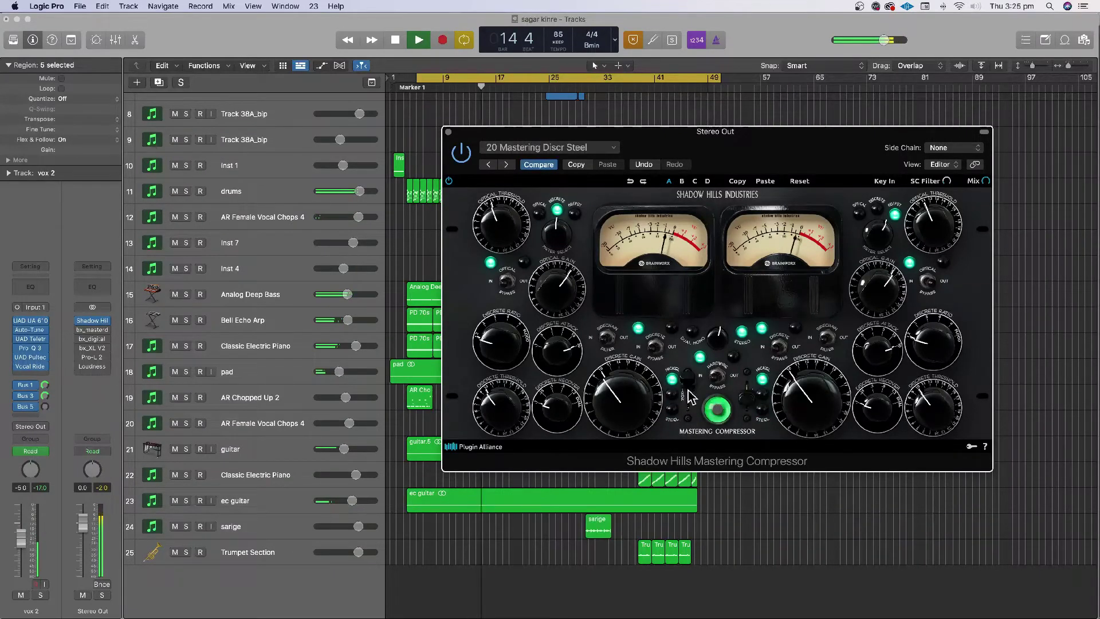
pyautogui.click(688, 391)
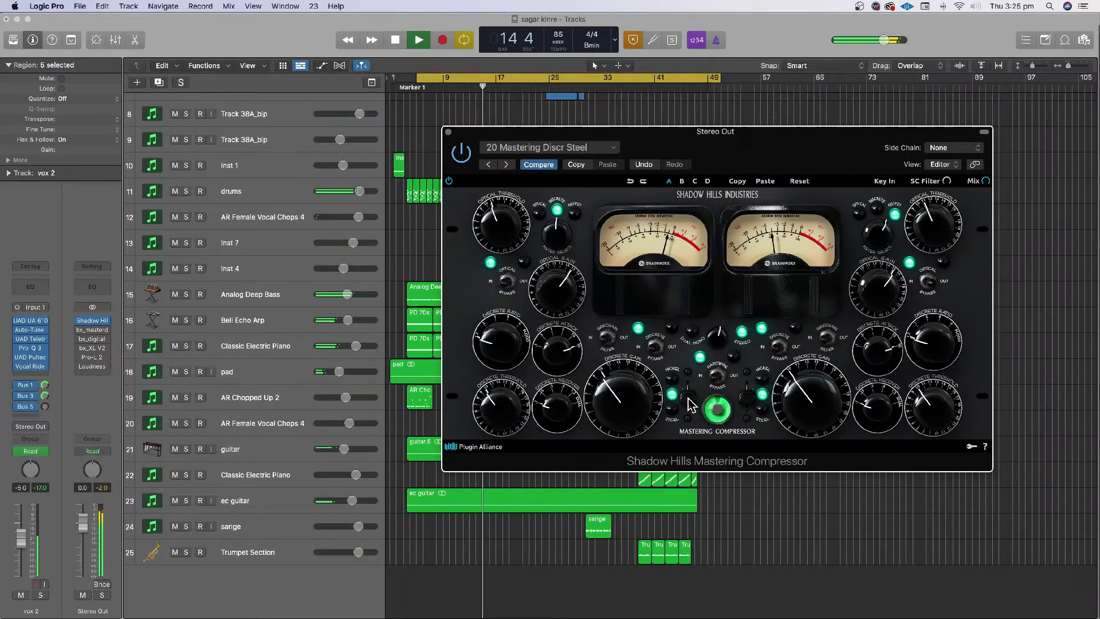
pyautogui.click(466, 155)
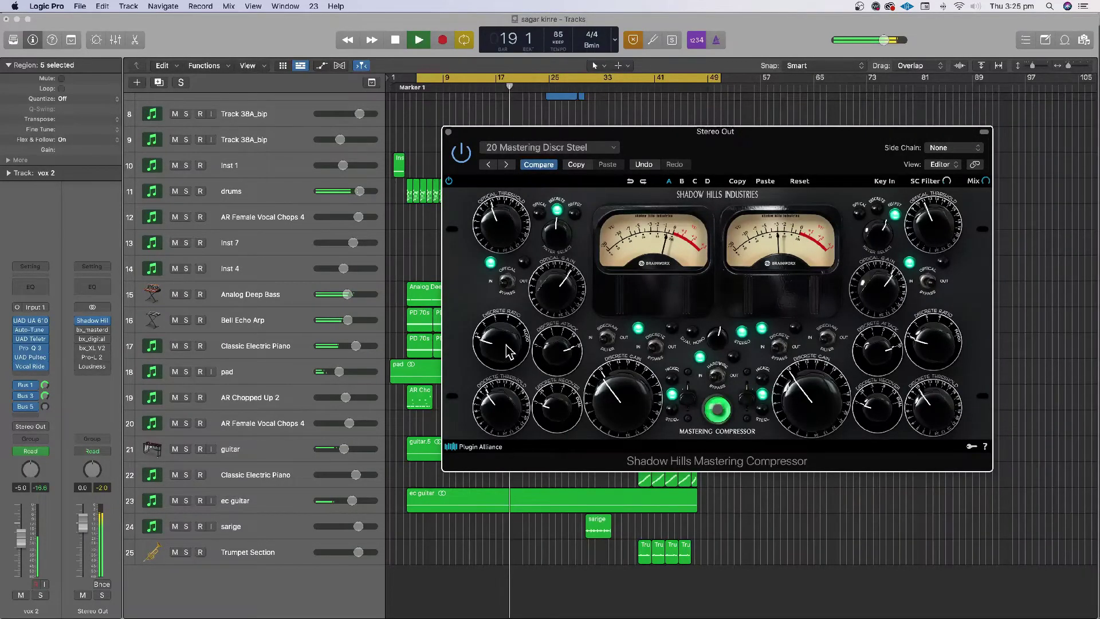
pyautogui.press('space')
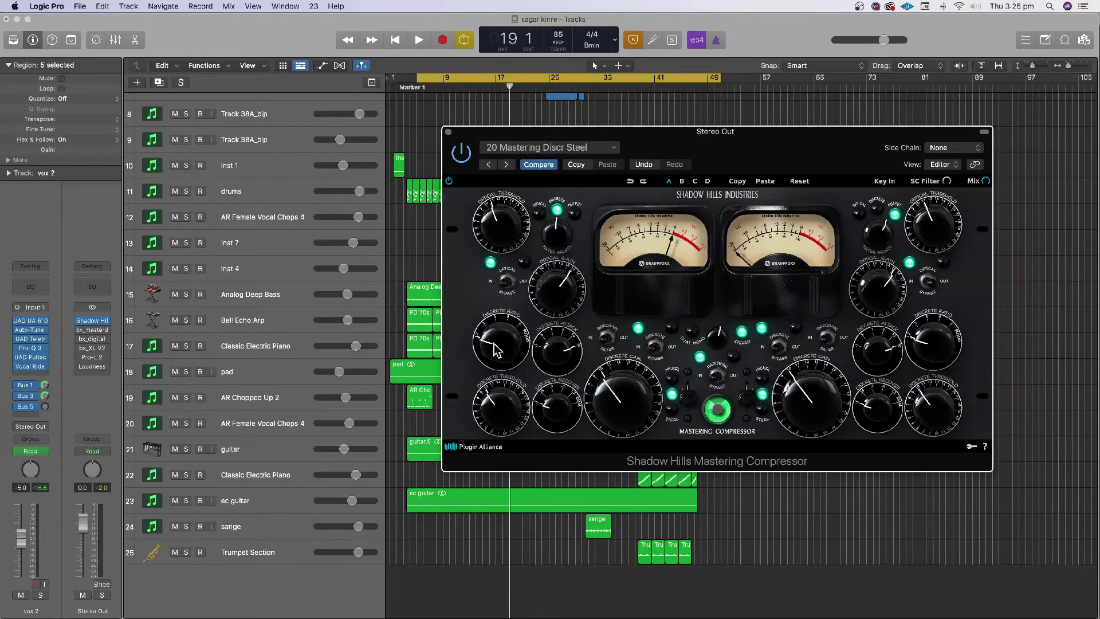
# Play from bar 10 and compare the mix with the adjusted compressor bypassed and enabled, leaving it enabled.
pyautogui.moveTo(494, 338); pyautogui.dragTo(496, 330)
pyautogui.press('space')
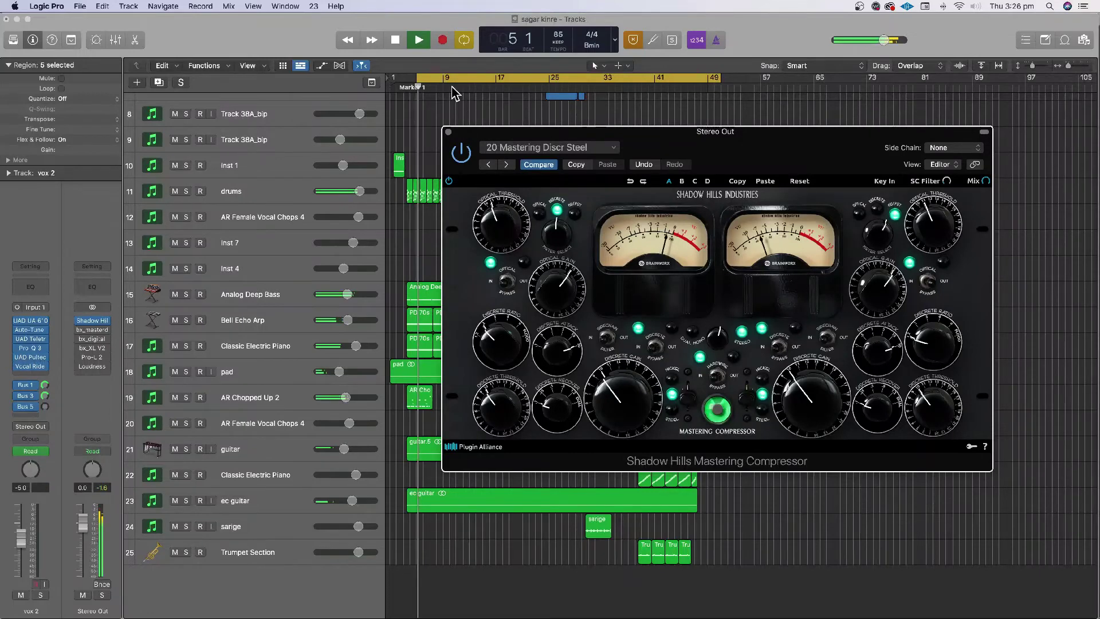
pyautogui.click(452, 86)
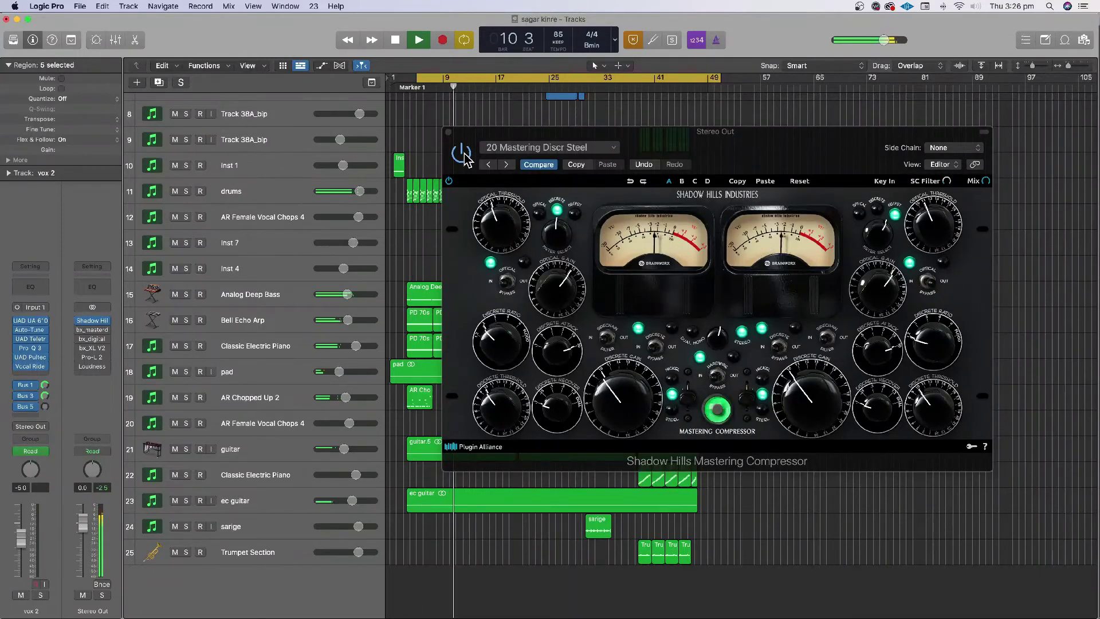
pyautogui.click(465, 160)
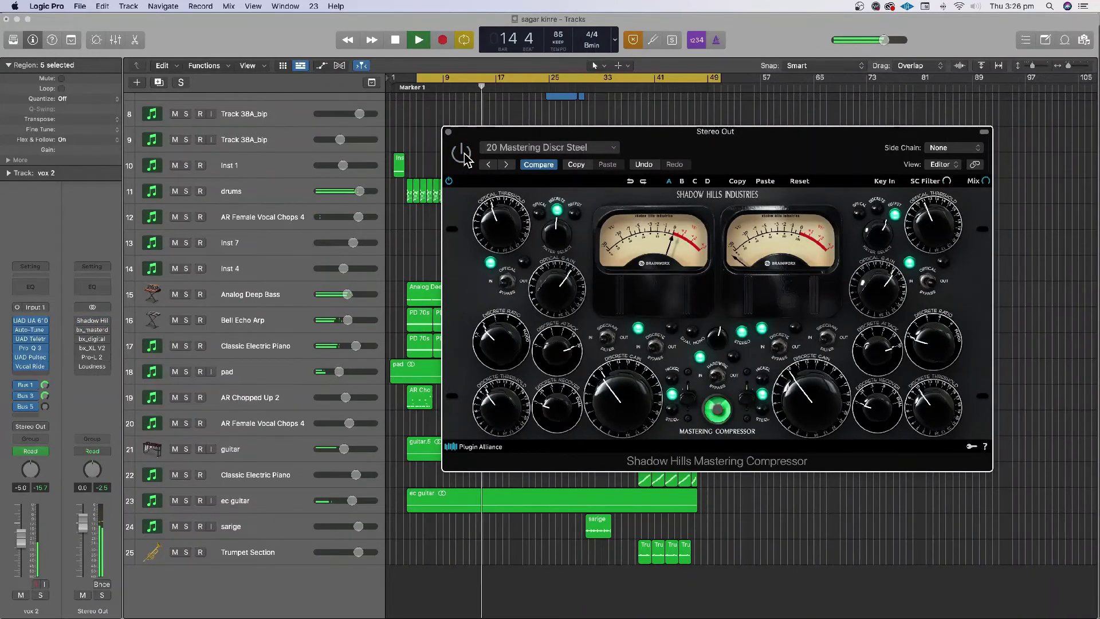
pyautogui.click(461, 154)
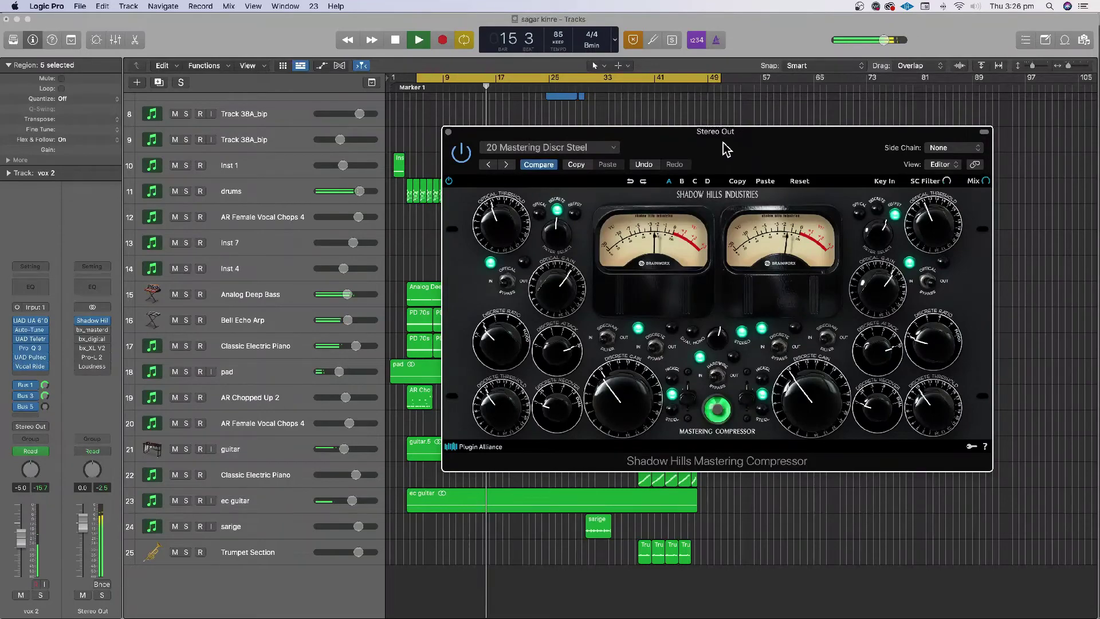
pyautogui.press('space')
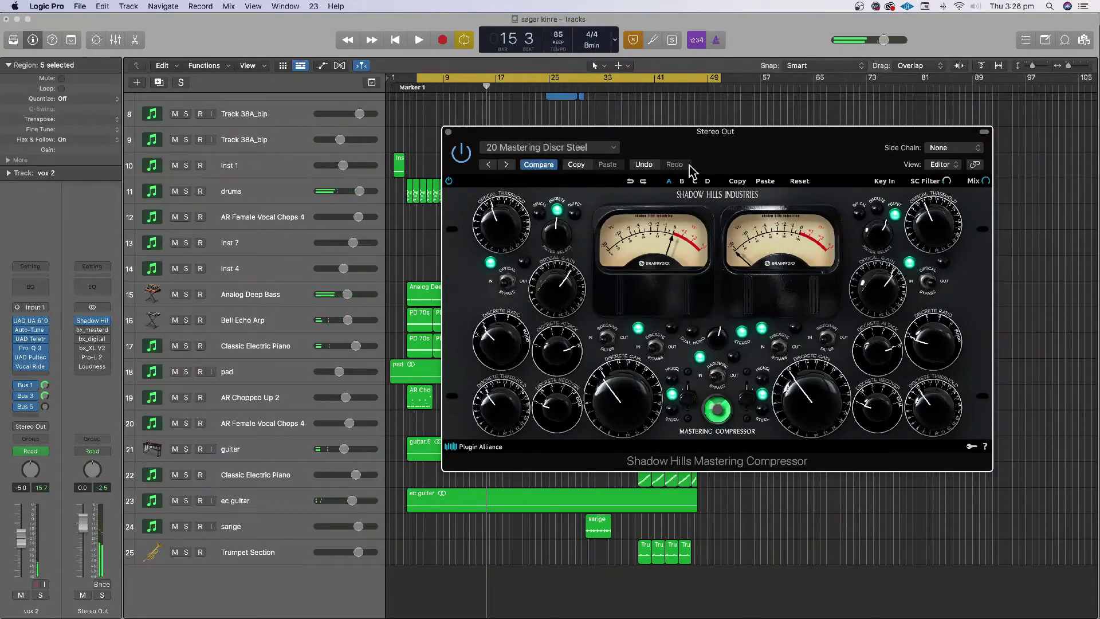
pyautogui.moveTo(720, 147); pyautogui.dragTo(675, 147)
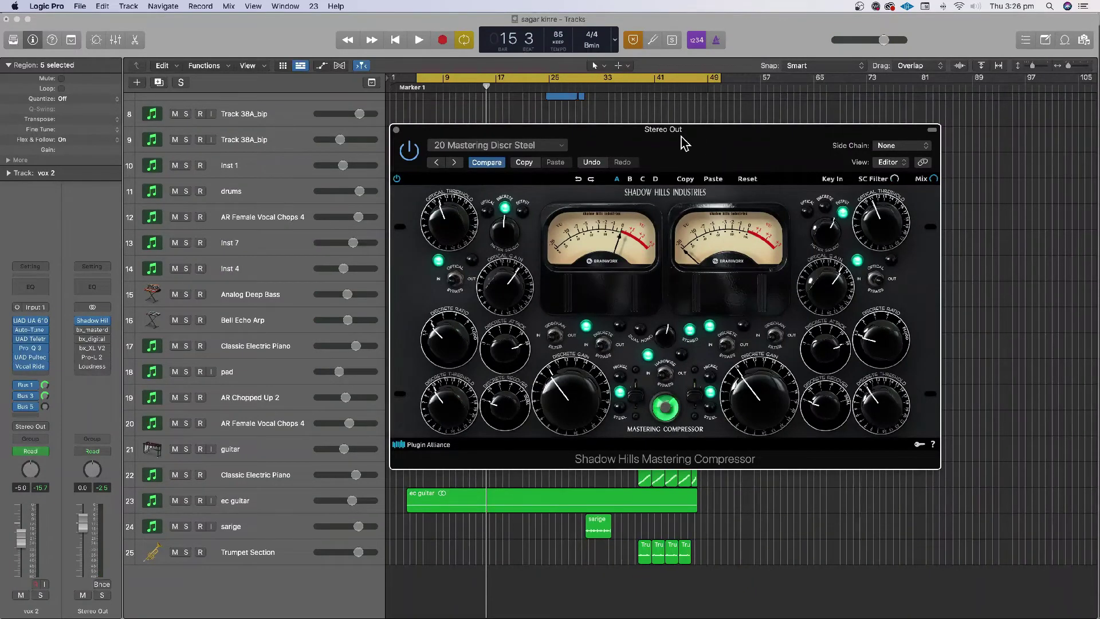
# Insert the SSLComp (m) plug-in at the end of the Stereo Out chain and open its window.
pyautogui.moveTo(636, 144); pyautogui.dragTo(647, 145)
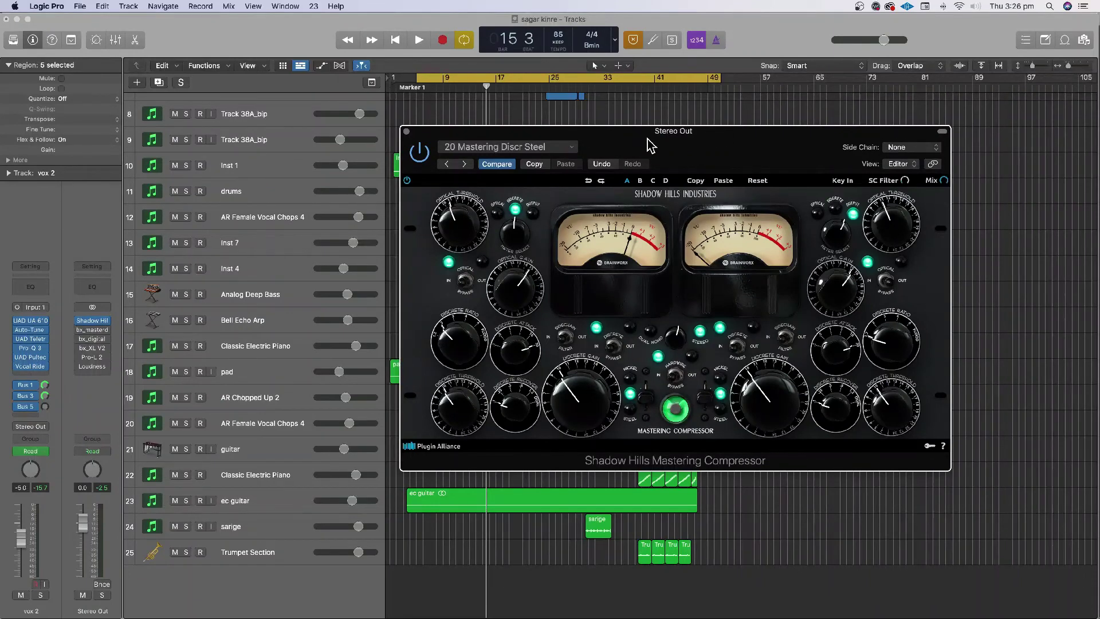
pyautogui.click(92, 321)
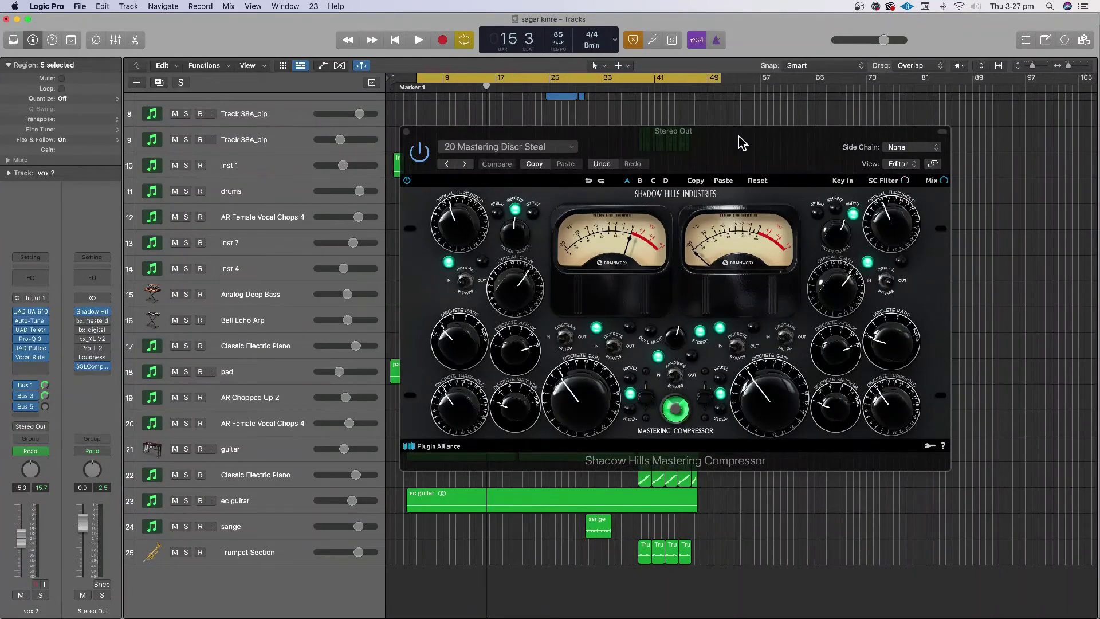
pyautogui.moveTo(96, 371)
pyautogui.click(96, 371)
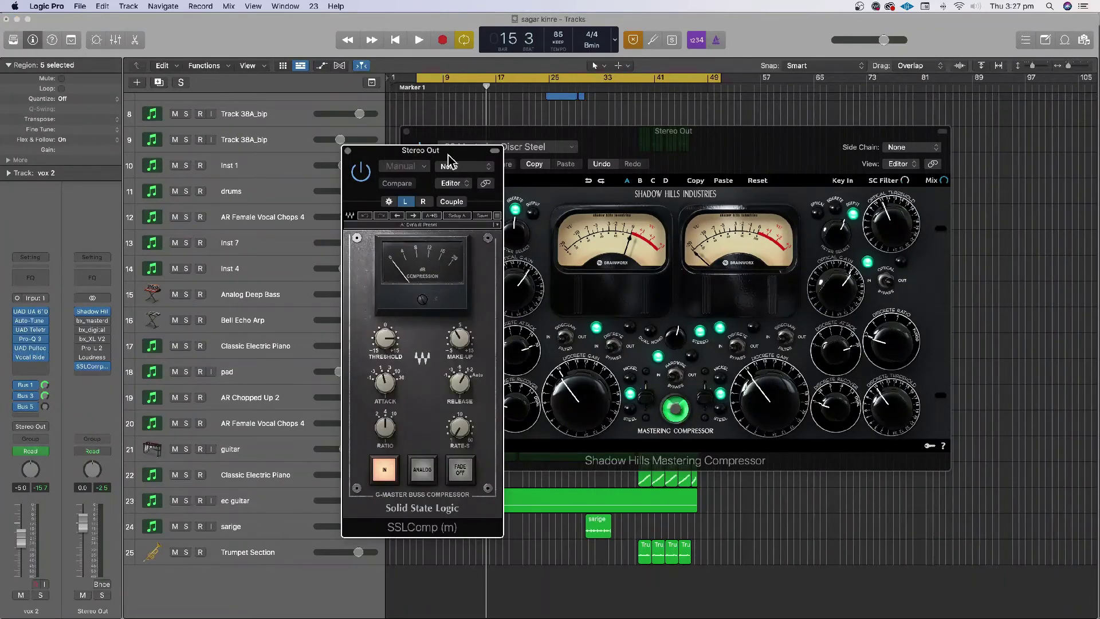
# Bypass the Shadow Hills compressor and arrange its window and the SSLComp window side by side.
pyautogui.moveTo(448, 155); pyautogui.dragTo(635, 142)
pyautogui.moveTo(566, 135); pyautogui.dragTo(446, 130)
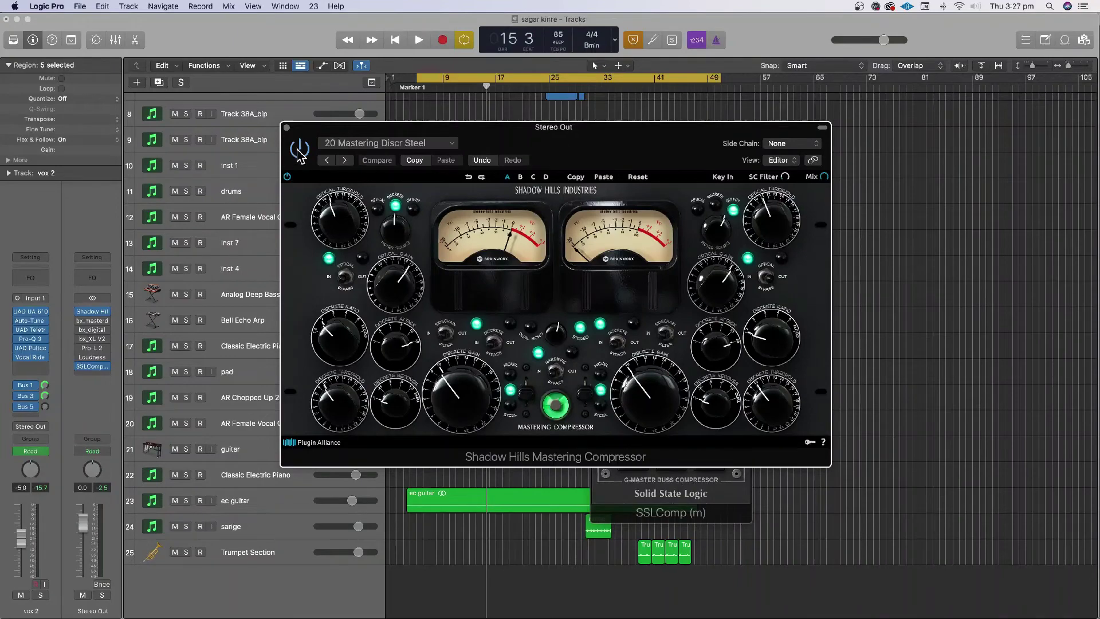
pyautogui.moveTo(656, 150); pyautogui.dragTo(710, 376)
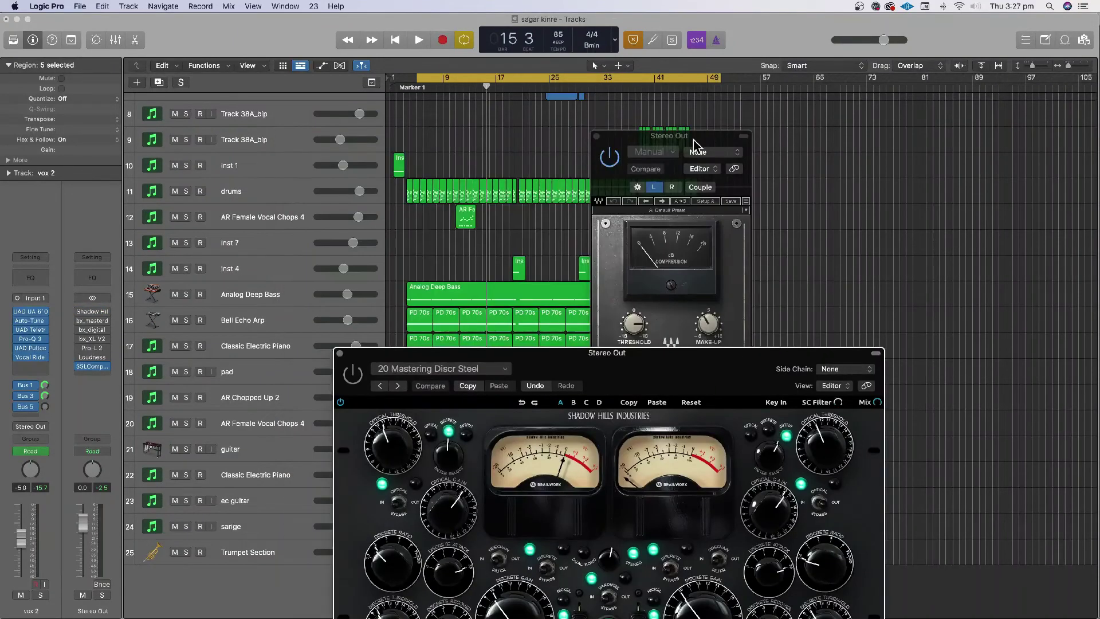
pyautogui.moveTo(695, 136); pyautogui.dragTo(974, 135)
pyautogui.moveTo(672, 392); pyautogui.dragTo(538, 179)
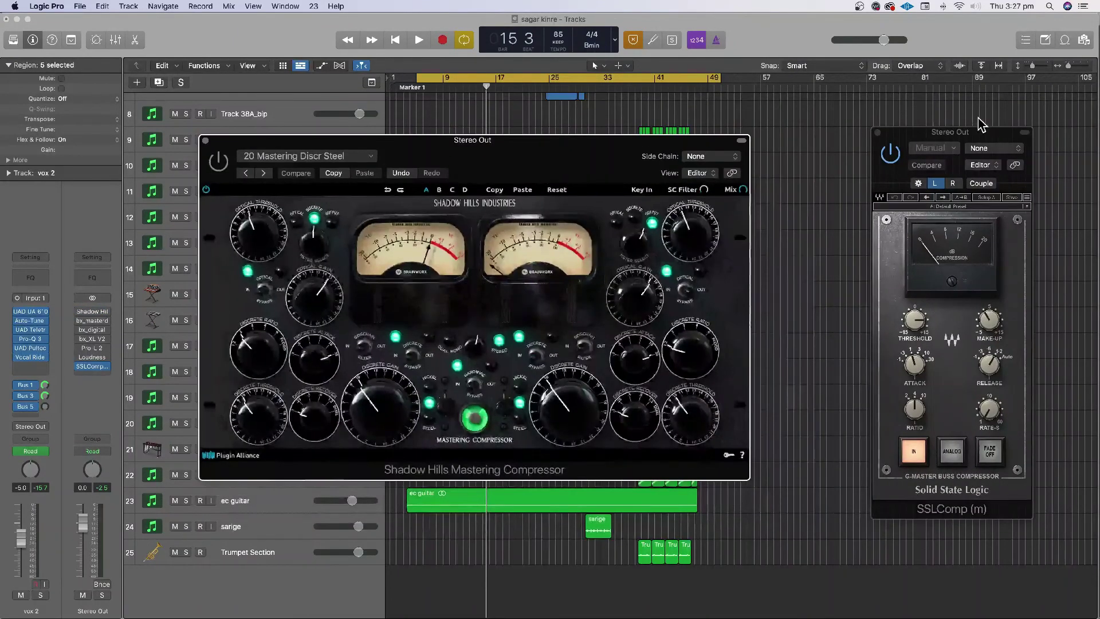
pyautogui.moveTo(977, 131); pyautogui.dragTo(916, 117)
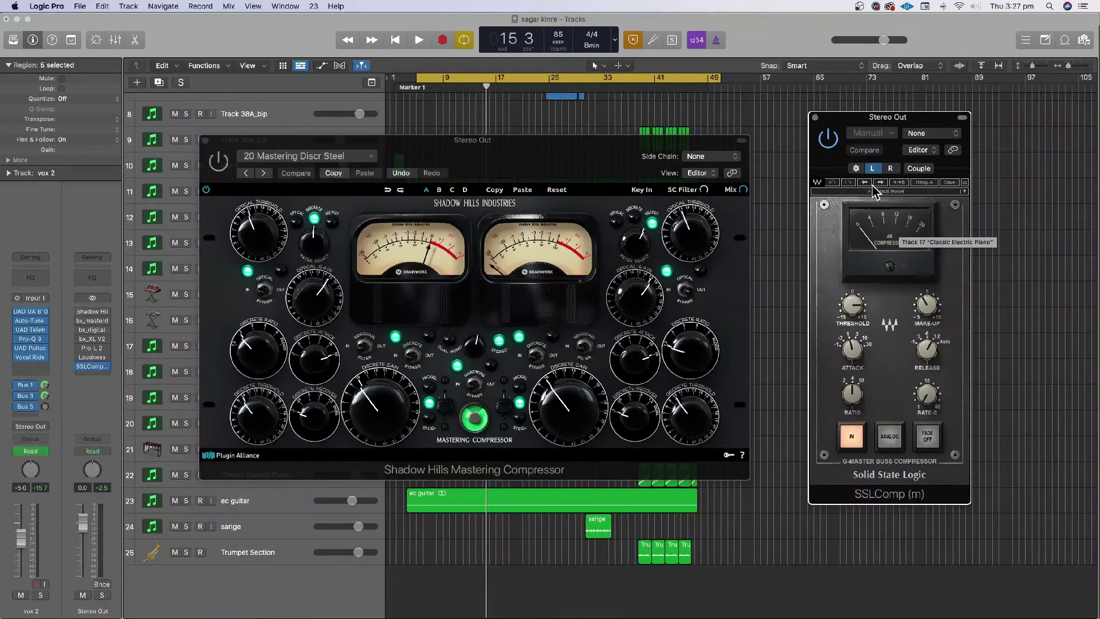
# Set the SSL compressor's ratio to 2:1 and compare it bypassed and enabled during playback, leaving it enabled.
pyautogui.click(859, 151)
pyautogui.press('space')
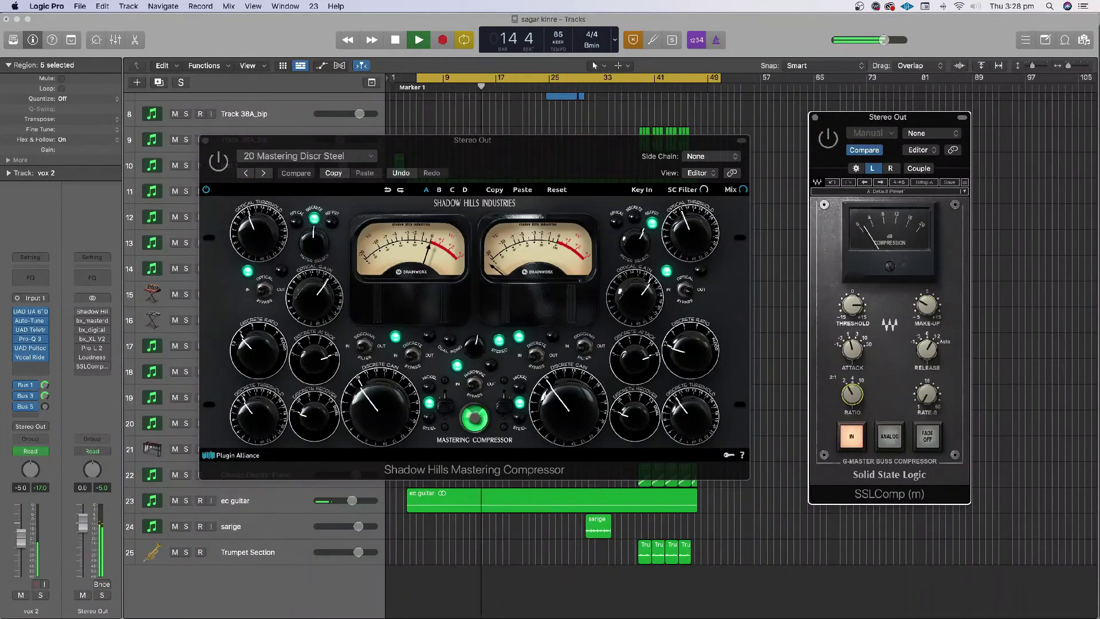
pyautogui.click(829, 139)
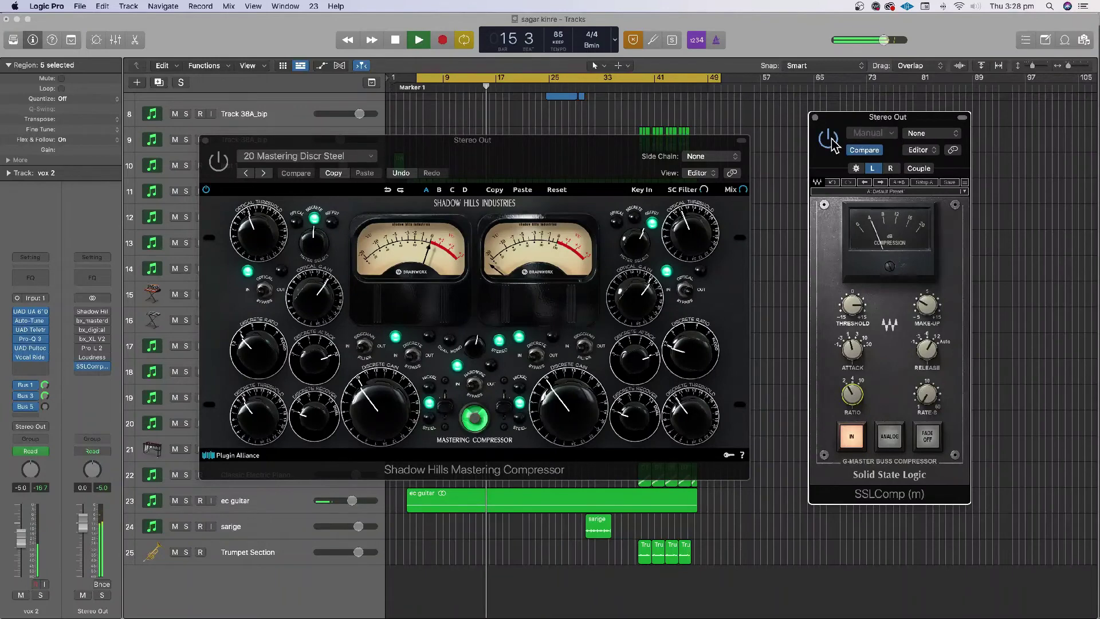
pyautogui.press('space')
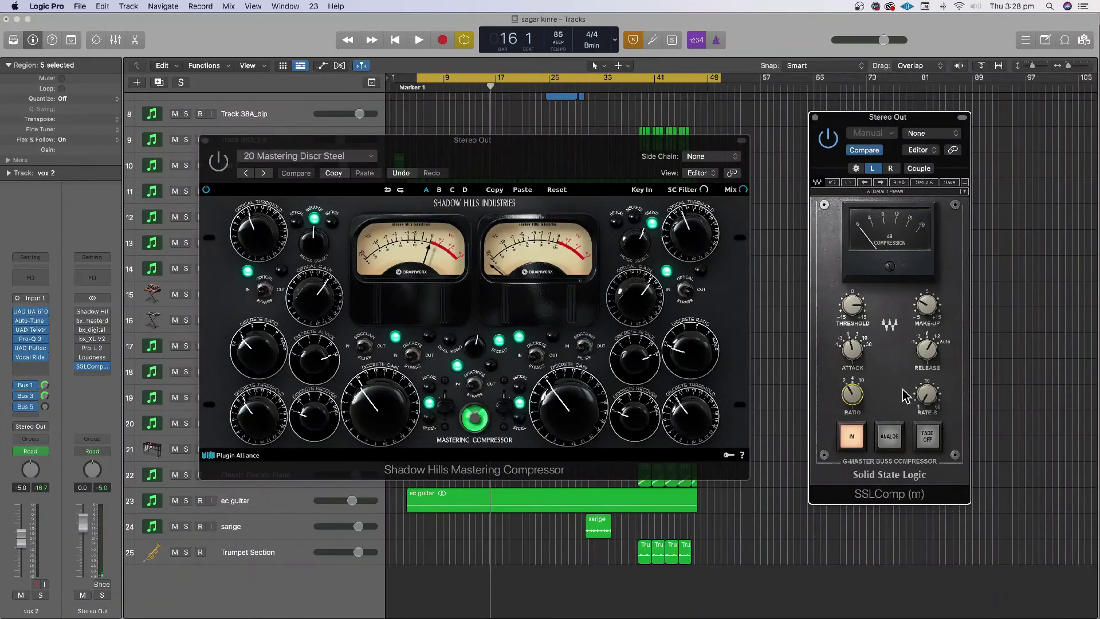
# Reposition both compressor windows and play from bar 9 with only the SSL compressor enabled.
pyautogui.moveTo(904, 118); pyautogui.dragTo(884, 117)
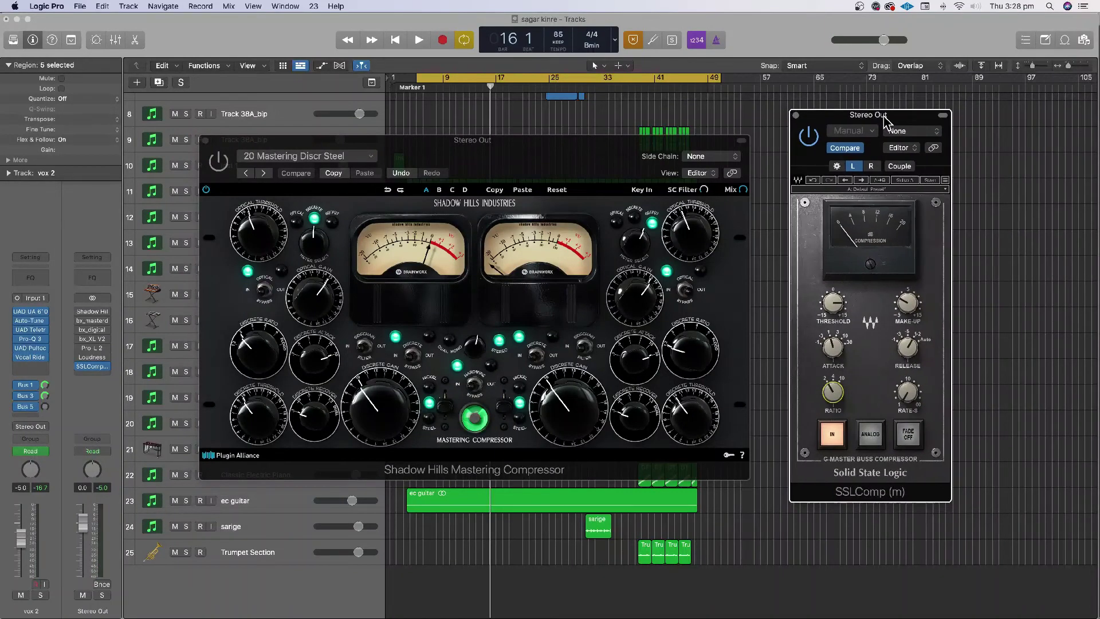
pyautogui.moveTo(593, 164); pyautogui.dragTo(589, 146)
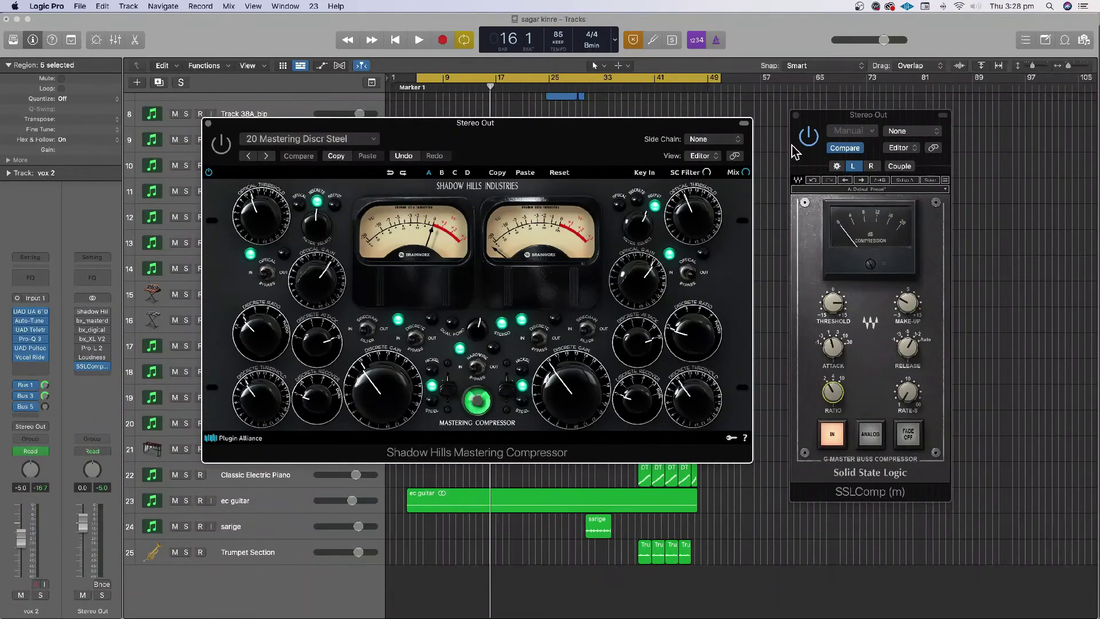
pyautogui.press('space')
pyautogui.press('space')
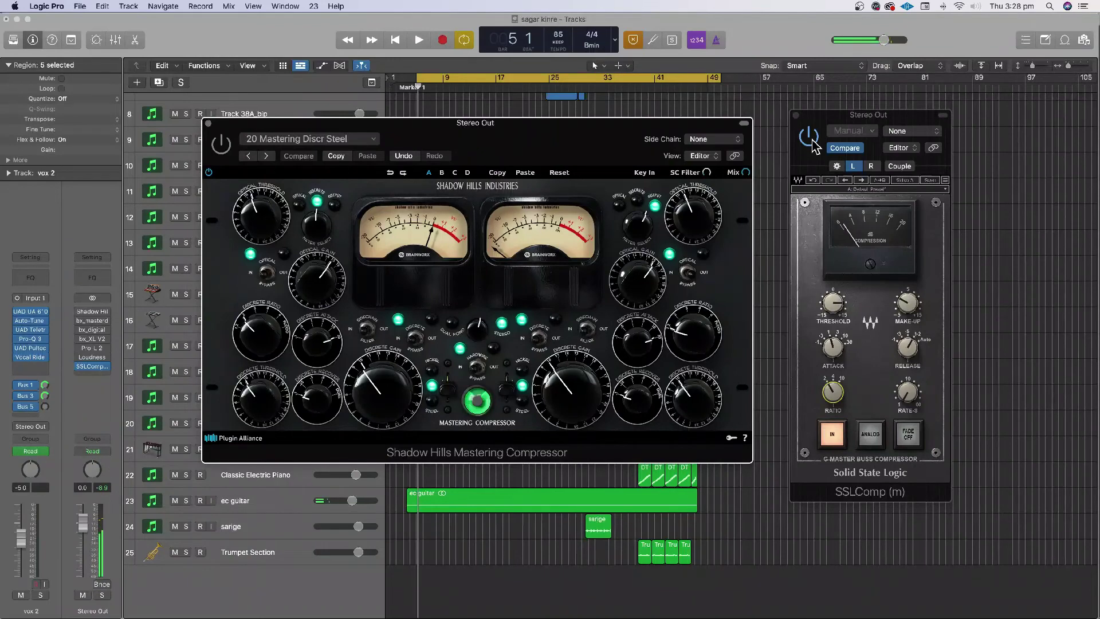
pyautogui.press('space')
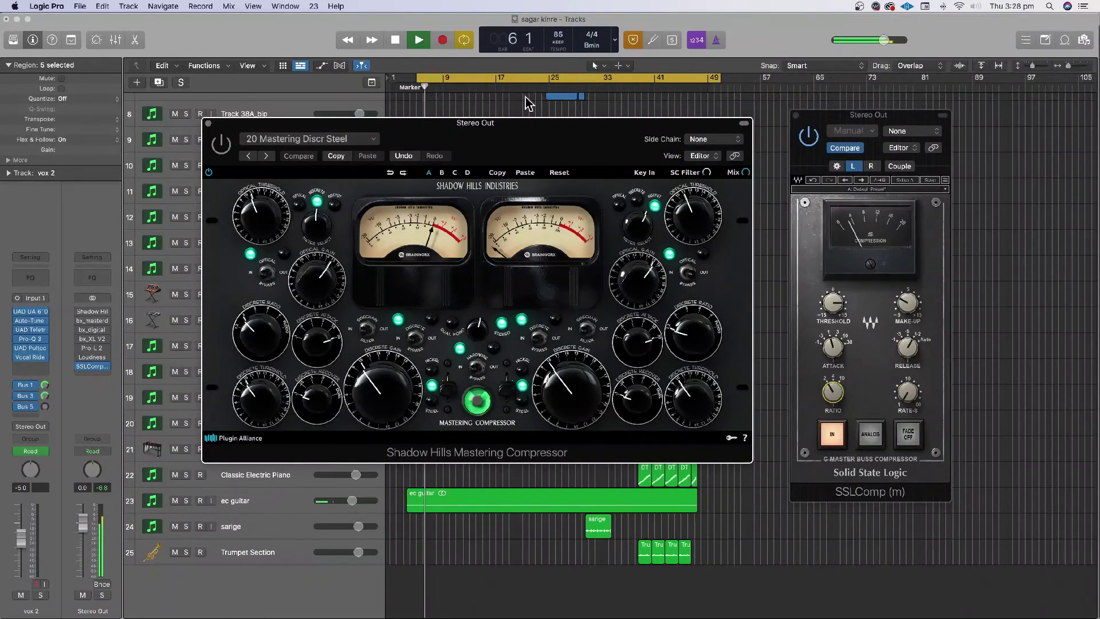
pyautogui.click(445, 87)
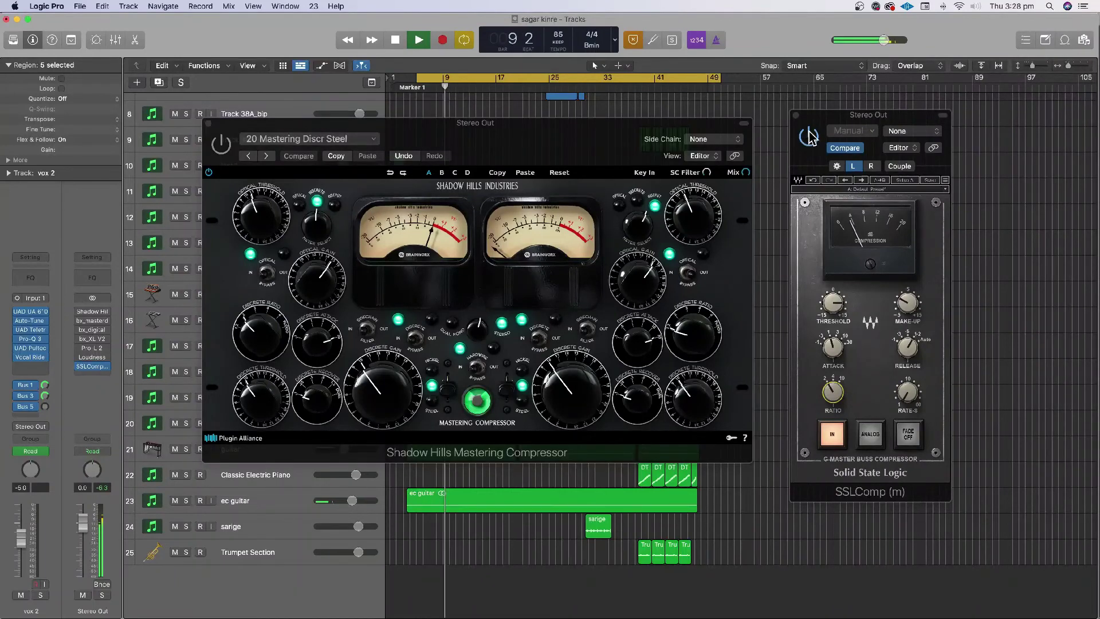
# Alternate between the SSL and Shadow Hills compressors during playback, leaving only Shadow Hills enabled, and stop.
pyautogui.click(810, 138)
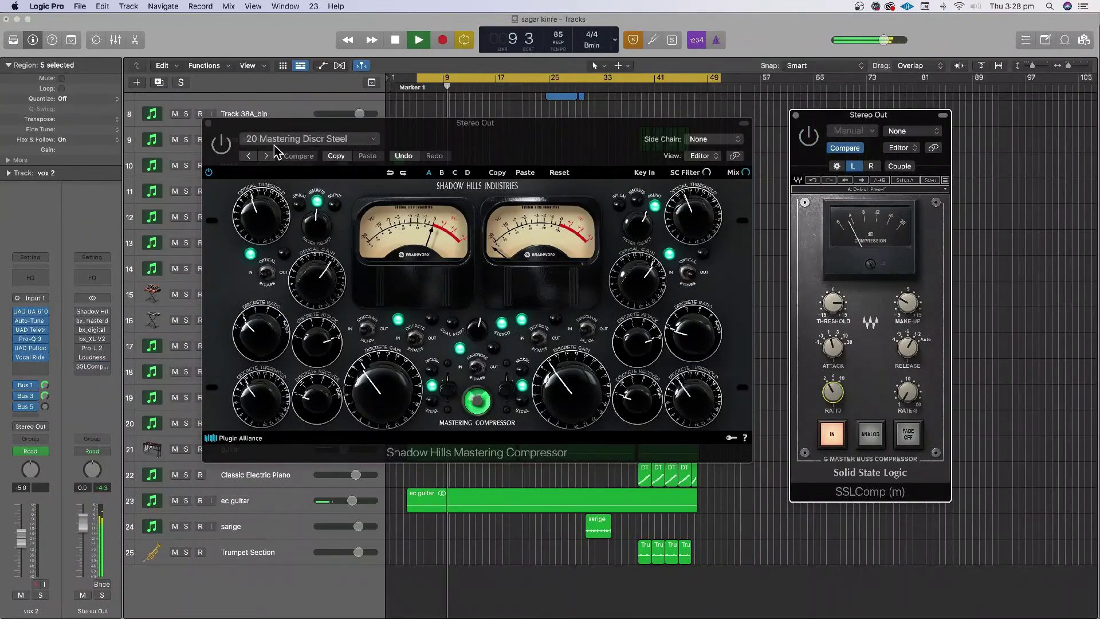
pyautogui.click(224, 147)
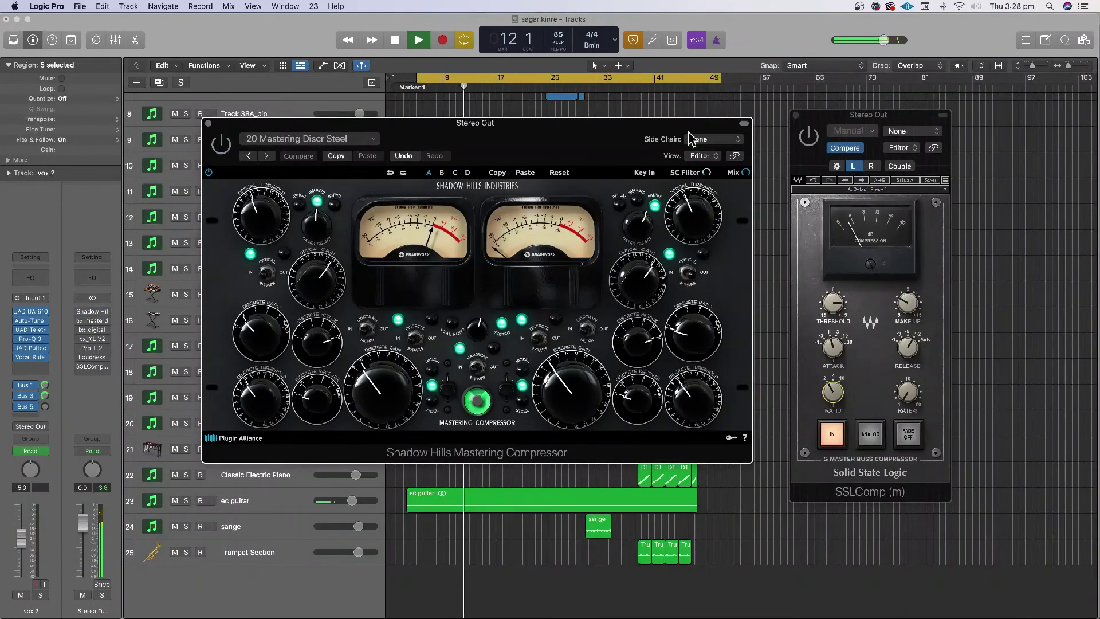
pyautogui.click(813, 144)
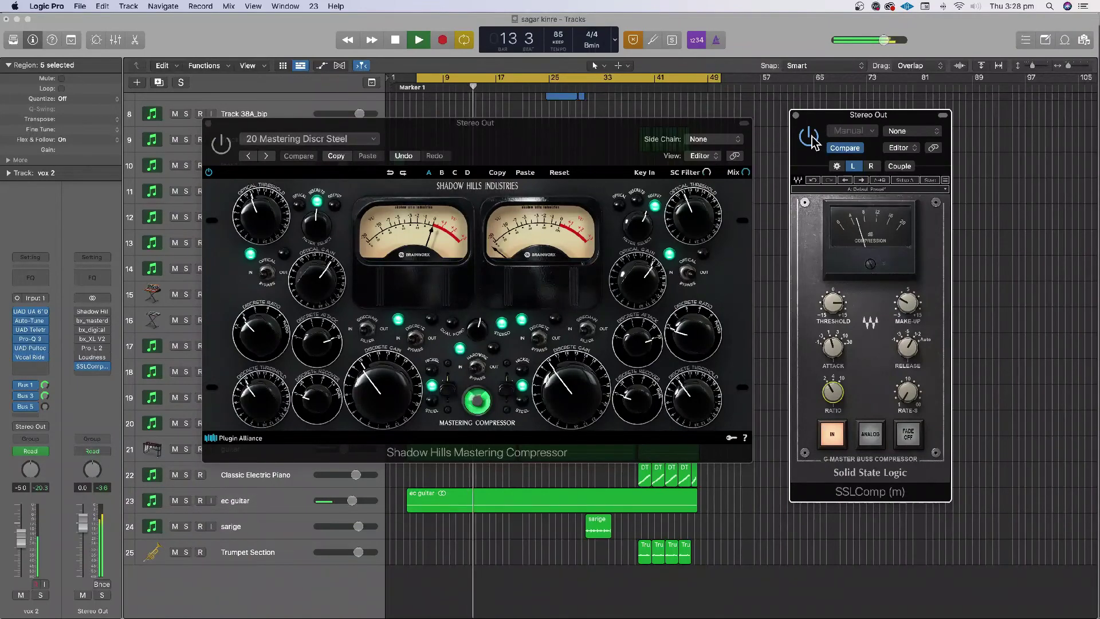
pyautogui.click(246, 143)
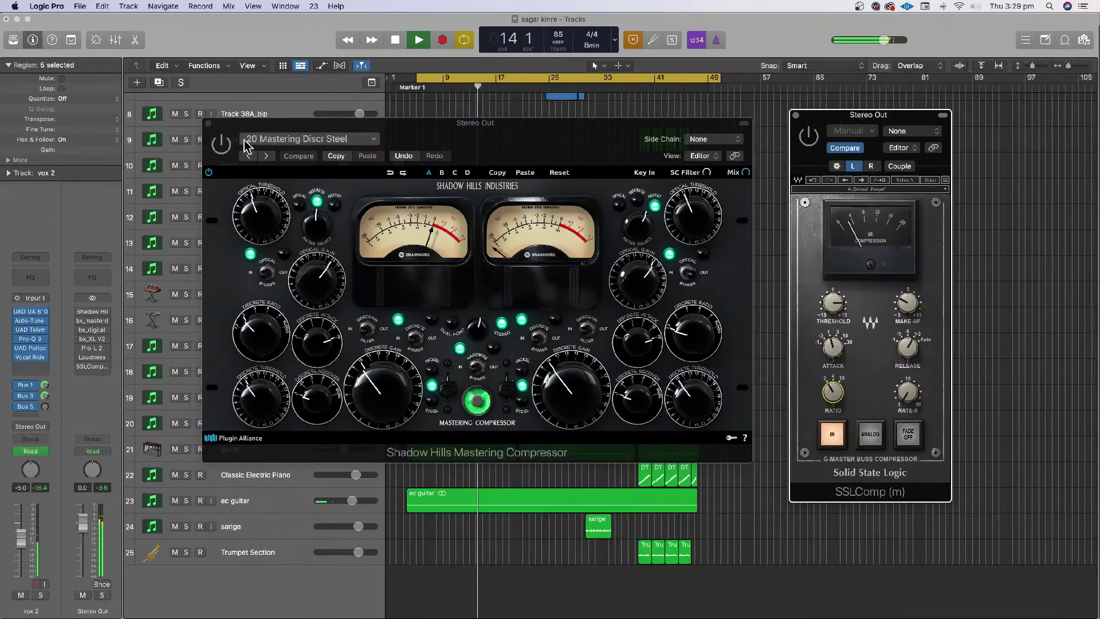
pyautogui.click(219, 147)
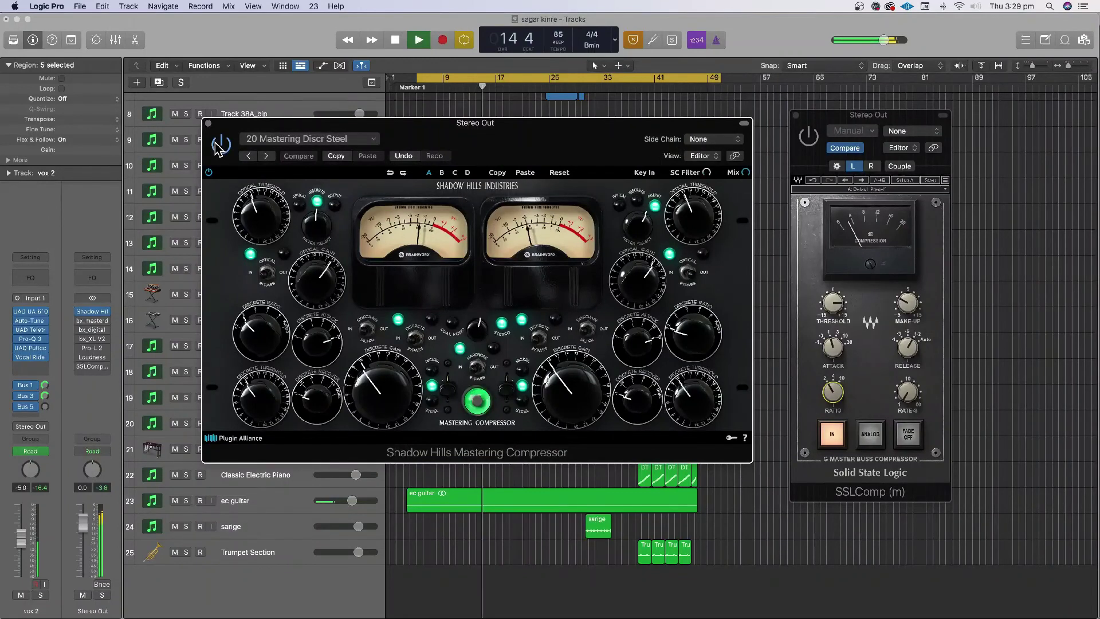
pyautogui.press('space')
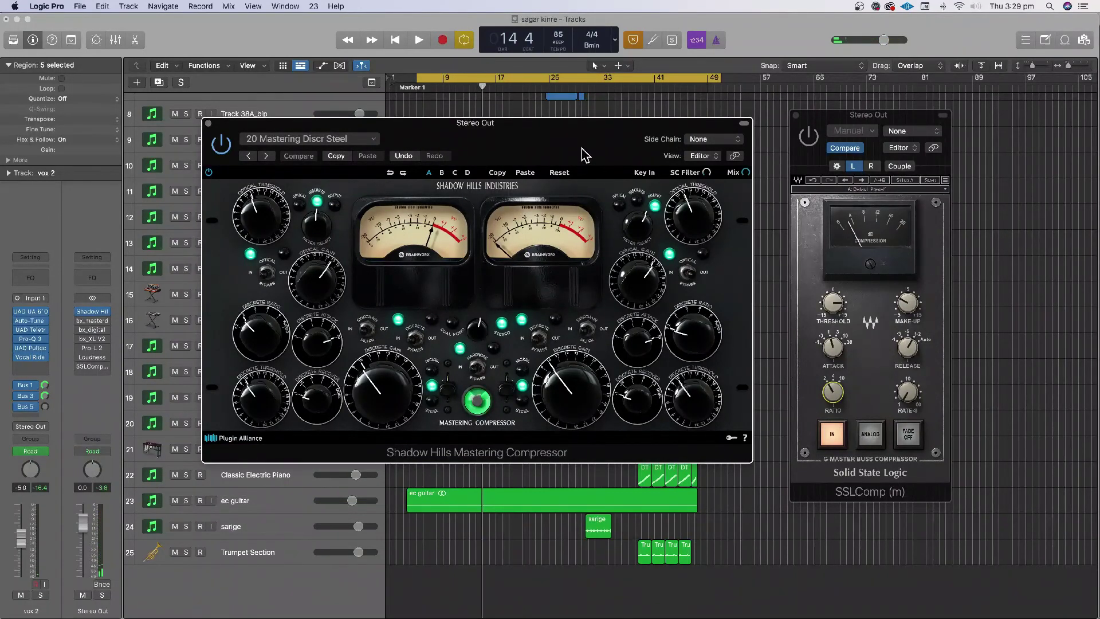
pyautogui.moveTo(582, 148); pyautogui.dragTo(588, 145)
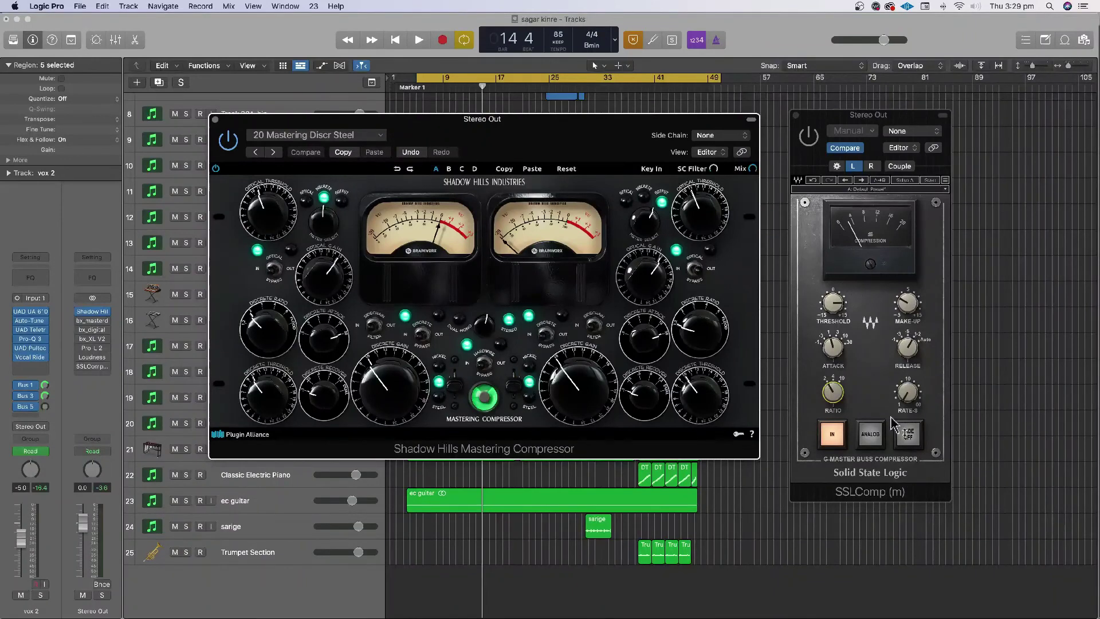
pyautogui.moveTo(836, 115); pyautogui.dragTo(859, 118)
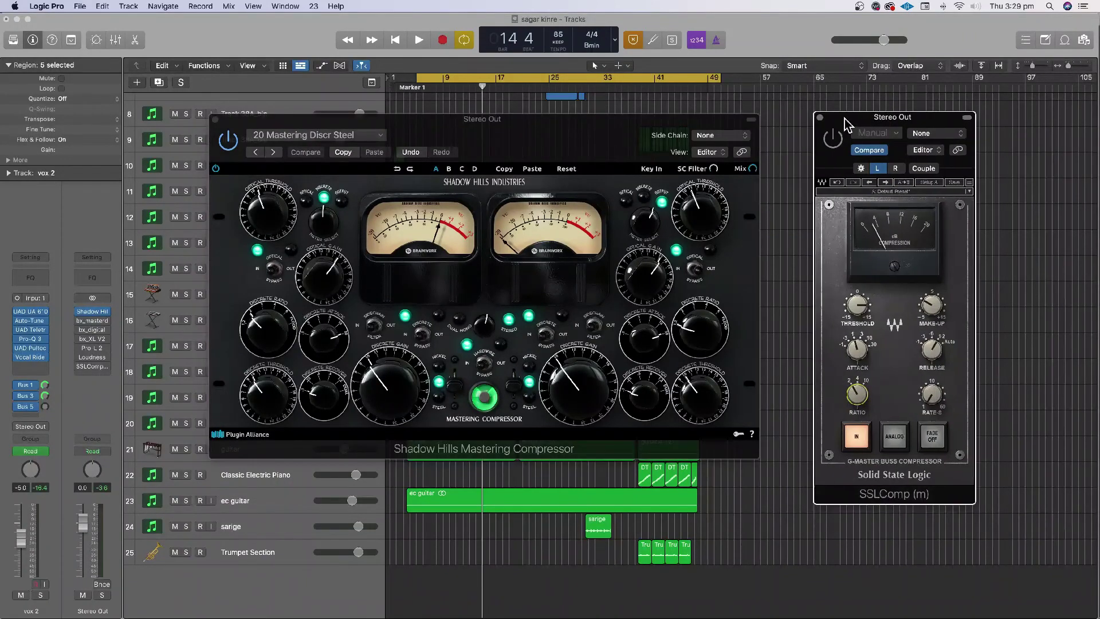
pyautogui.click(477, 143)
pyautogui.moveTo(509, 143); pyautogui.dragTo(548, 154)
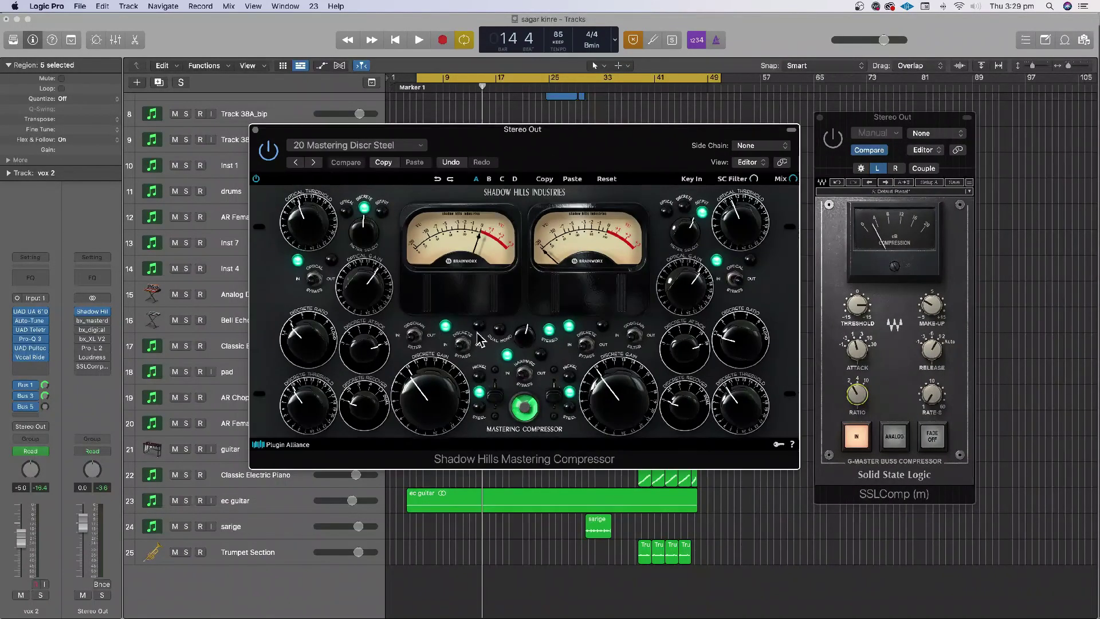